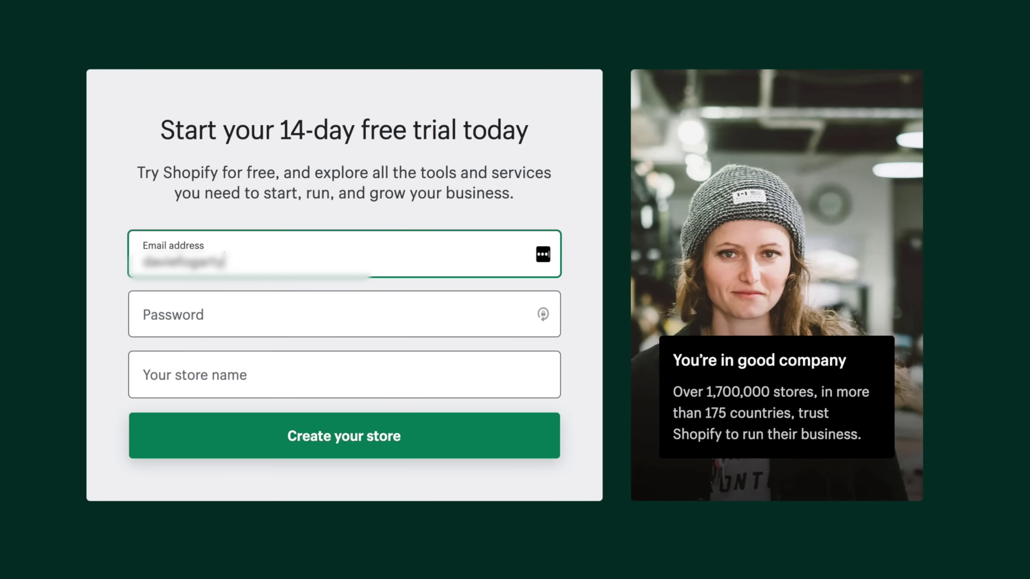
Enter the account's e-mail address in the 14-day free trial sign-up form
text(mail.com)
key(Tab)
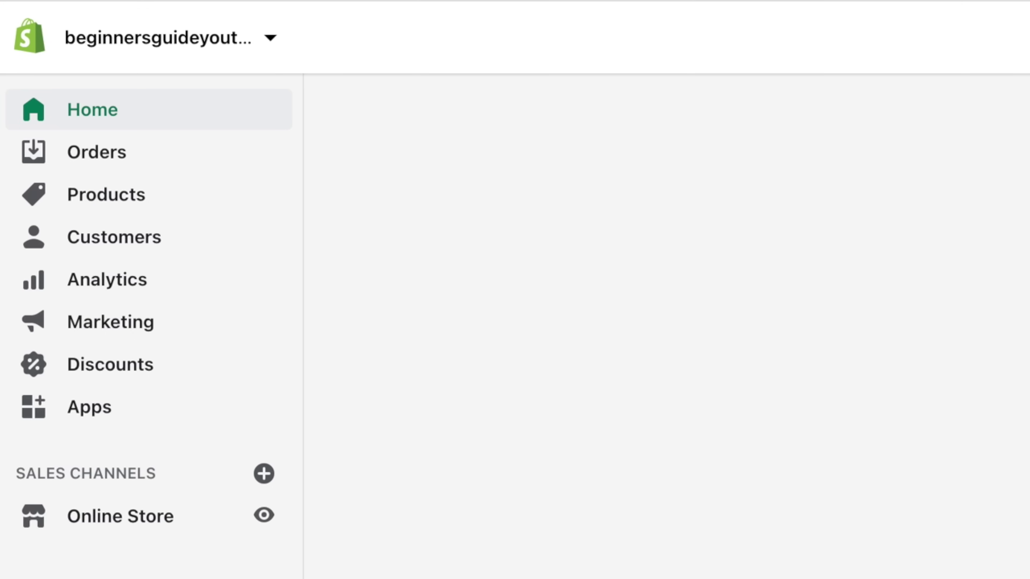
Start the Facebook Pixel setup from the Online Store preferences and add Facebook as a sales channel
click(127, 505)
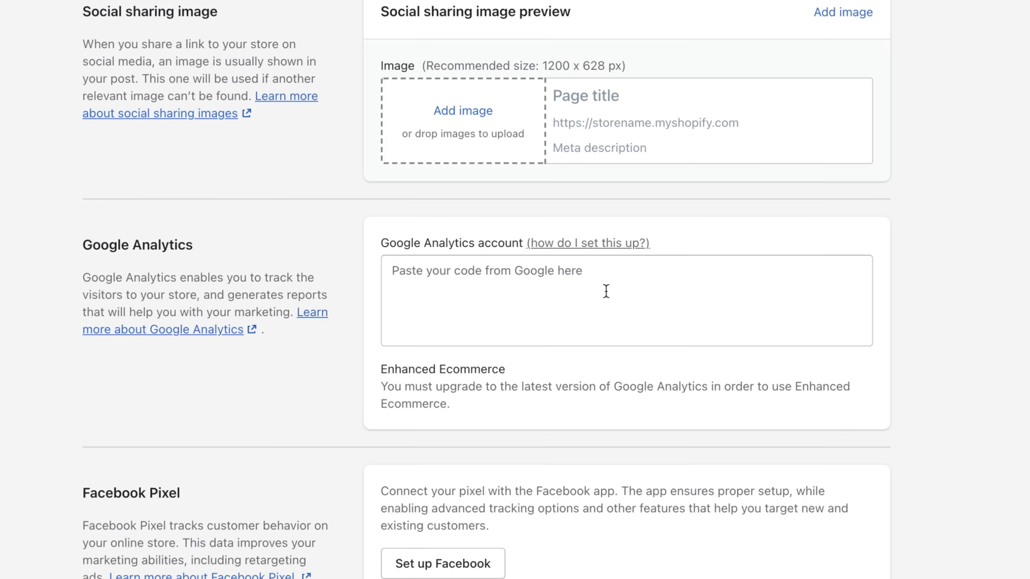
scroll(604, 292, down, 5)
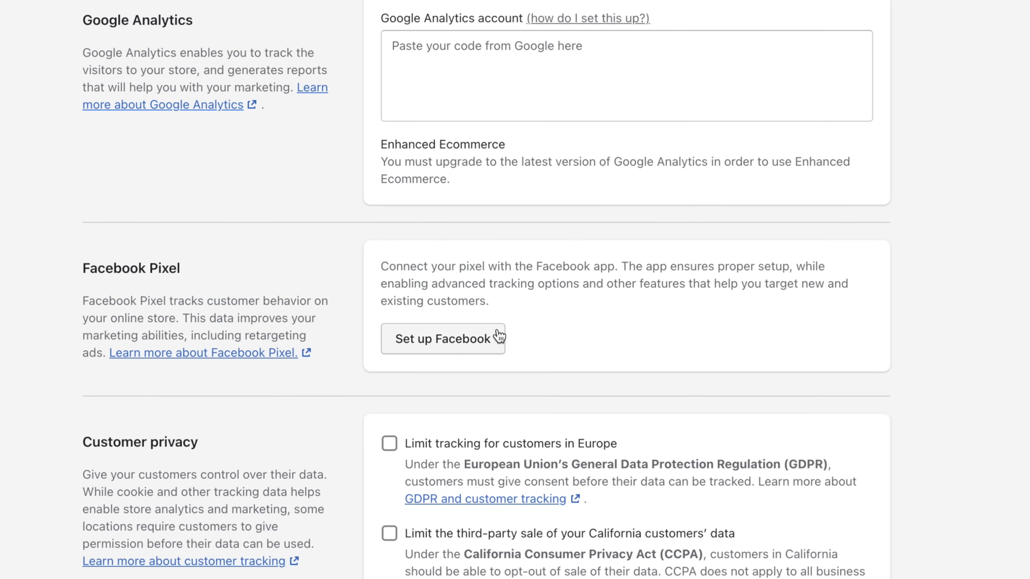
click(484, 341)
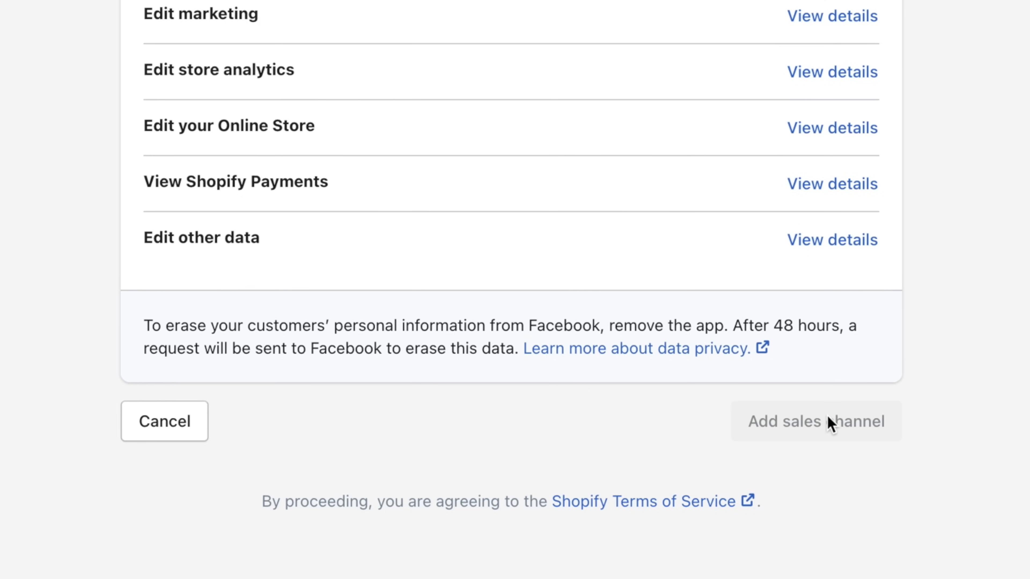
click(831, 424)
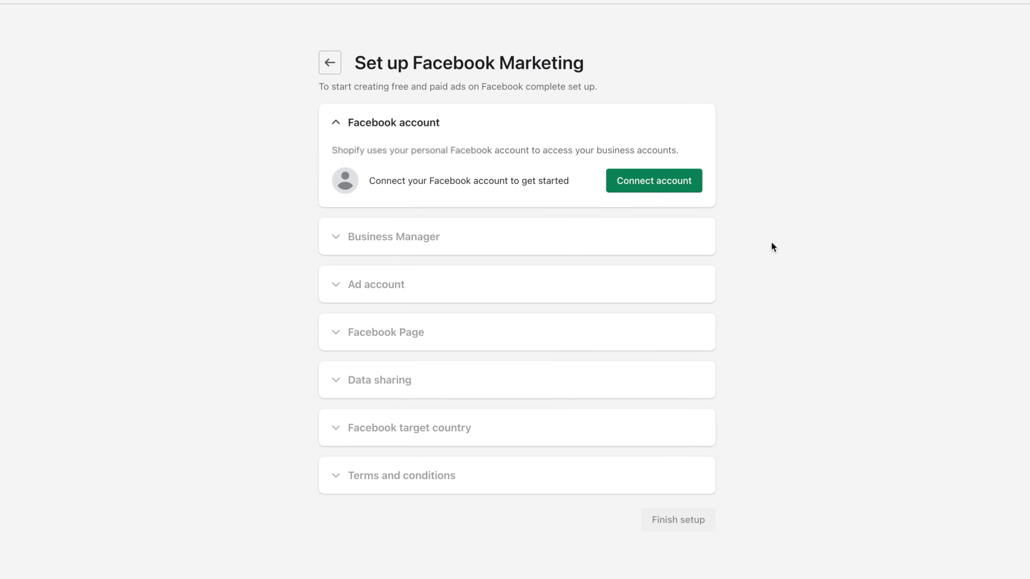
Connect the Facebook account and the first listed Business Manager in the Facebook Marketing setup
click(653, 182)
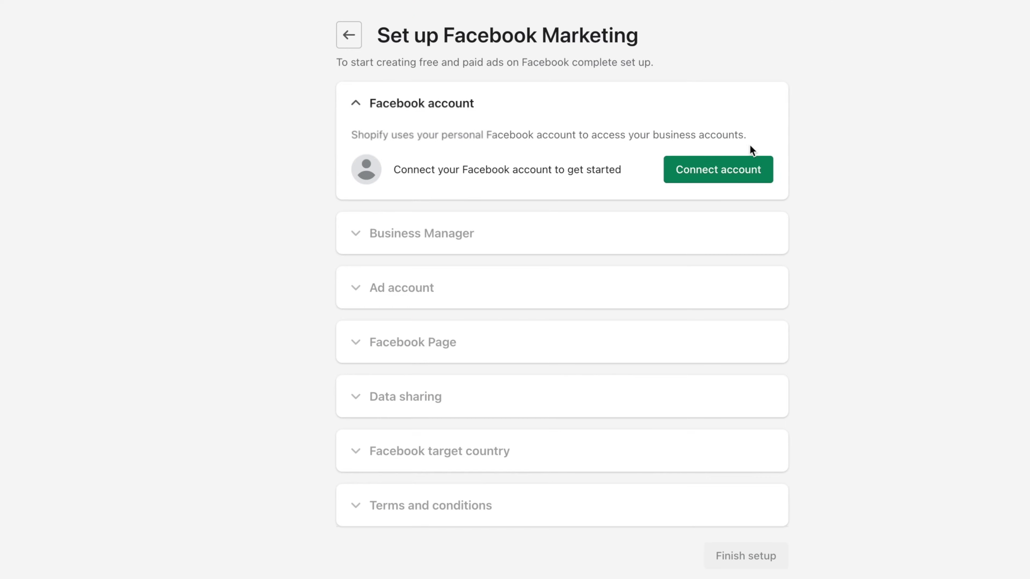
click(758, 174)
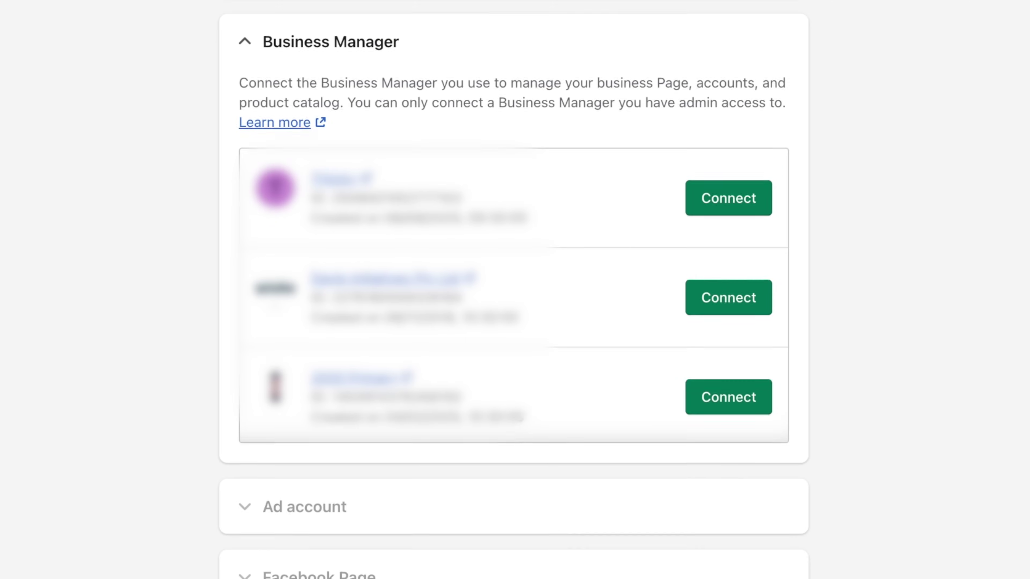
click(729, 201)
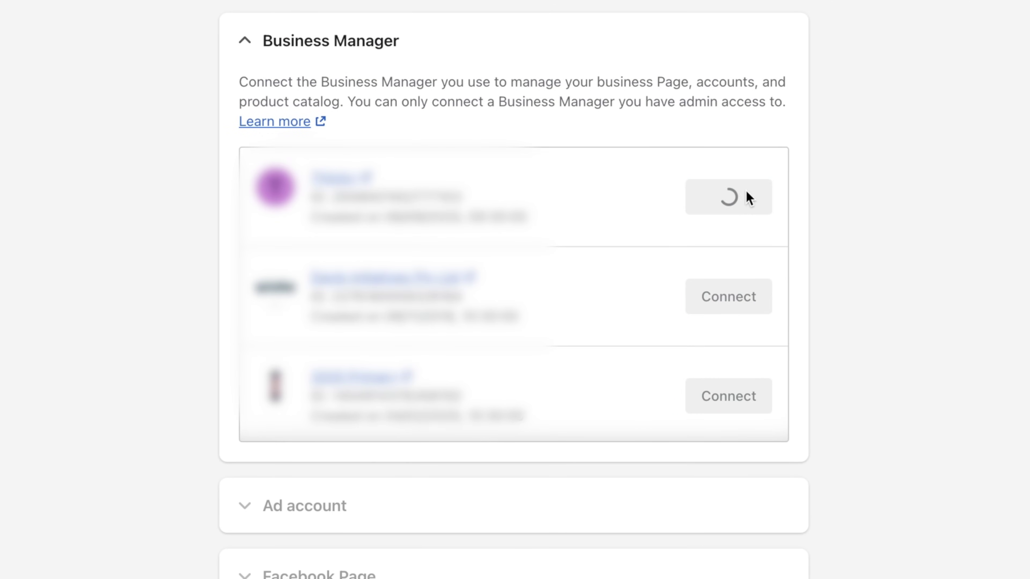
Connect the Beginners Guide To Facebook ad account and complete the acceptance of Facebook's terms for creating audiences
scroll(746, 194, down, 3)
scroll(560, 325, down, 2)
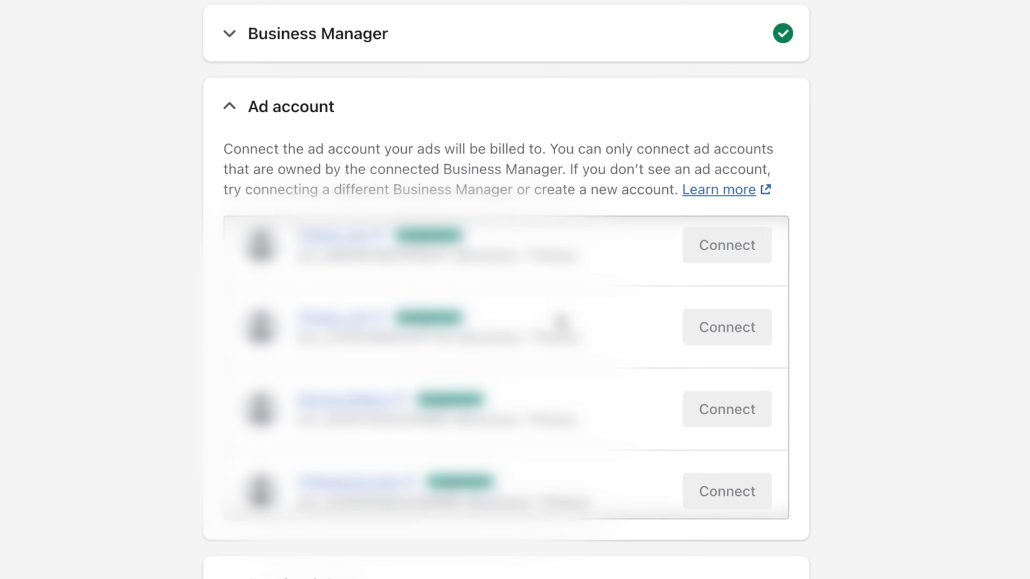
scroll(561, 321, down, 5)
scroll(642, 359, up, 6)
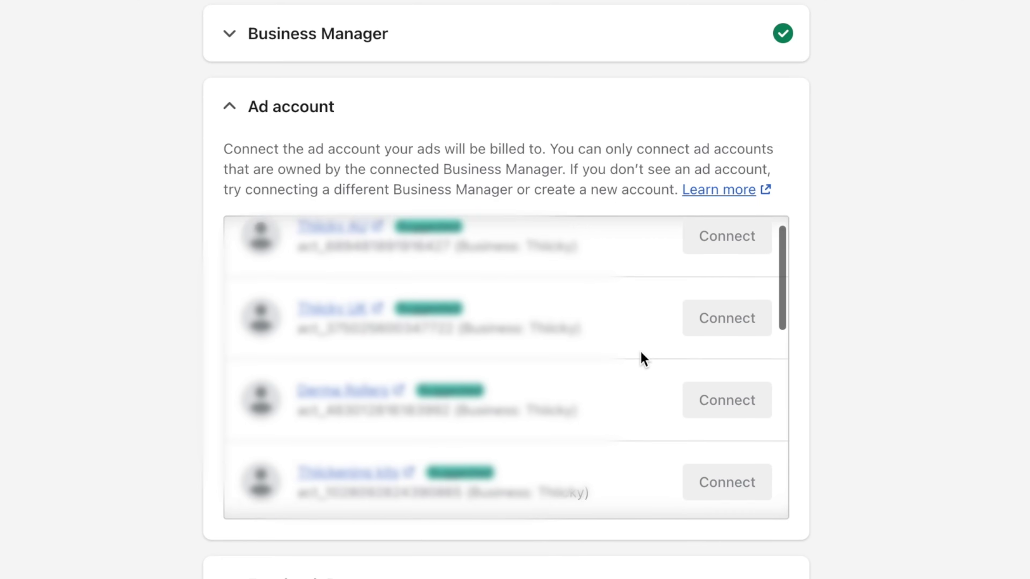
scroll(644, 359, down, 3)
scroll(641, 352, down, 8)
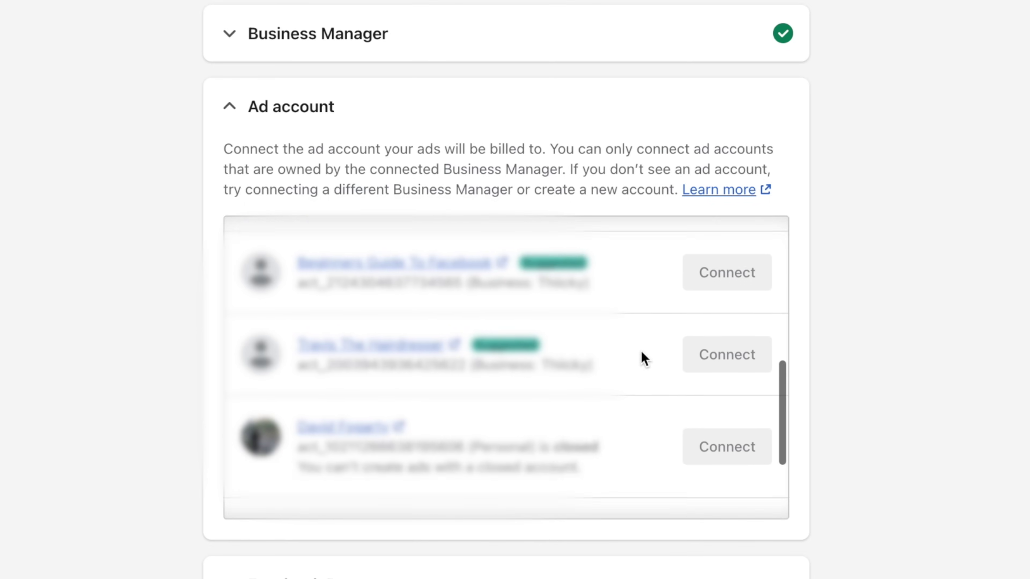
scroll(642, 351, down, 3)
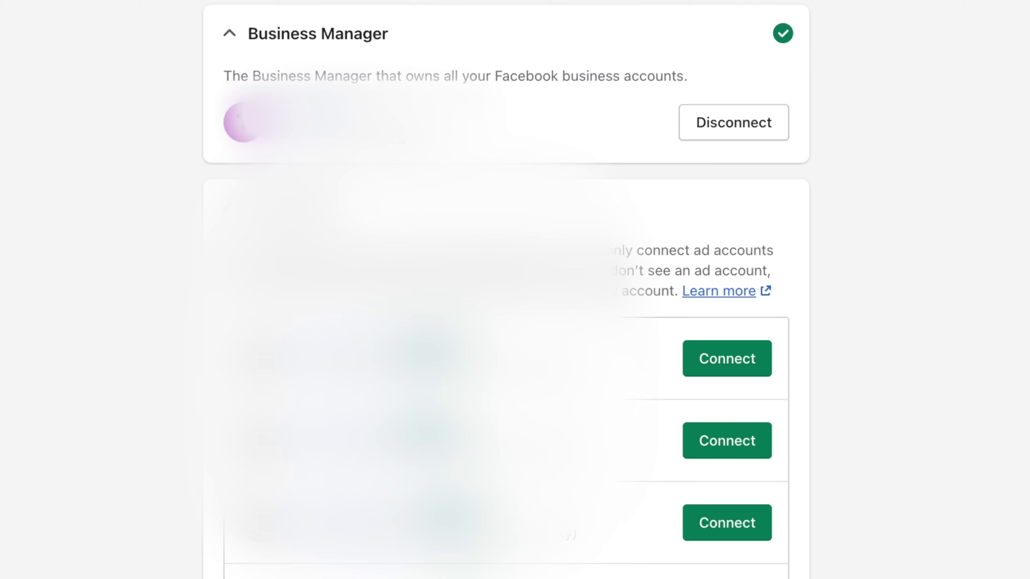
scroll(421, 145, down, 2)
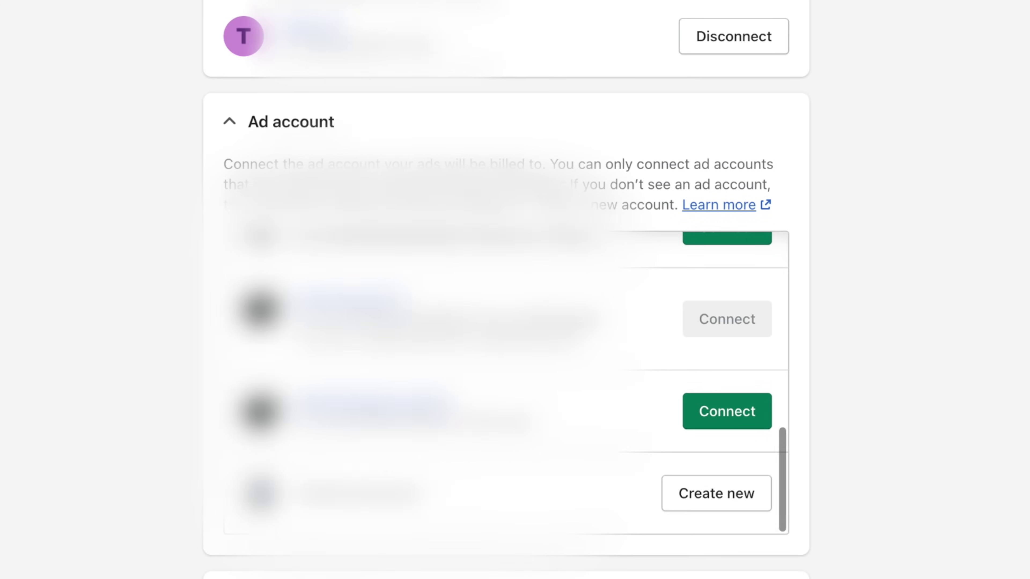
scroll(545, 327, up, 4)
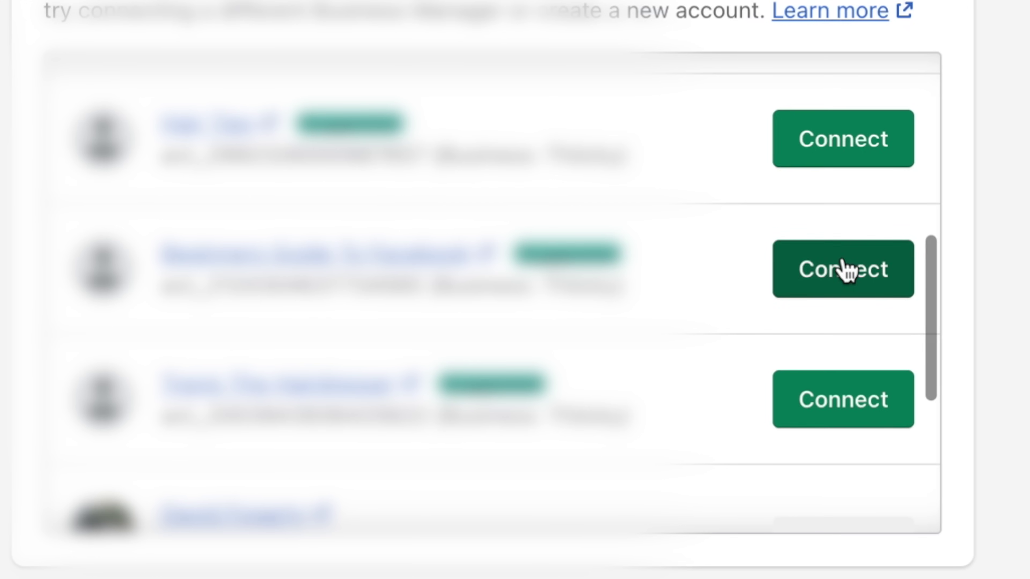
click(729, 368)
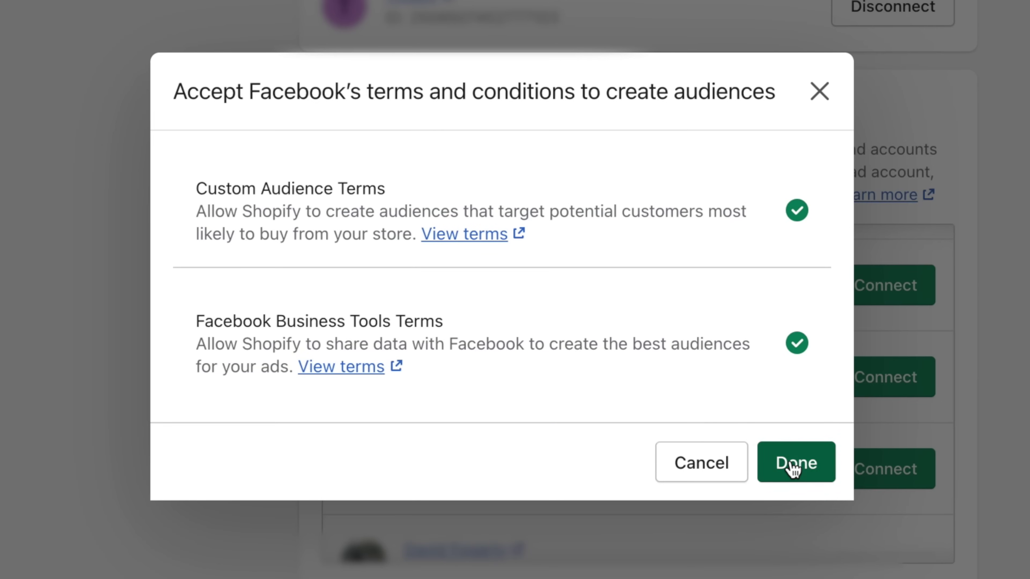
click(791, 466)
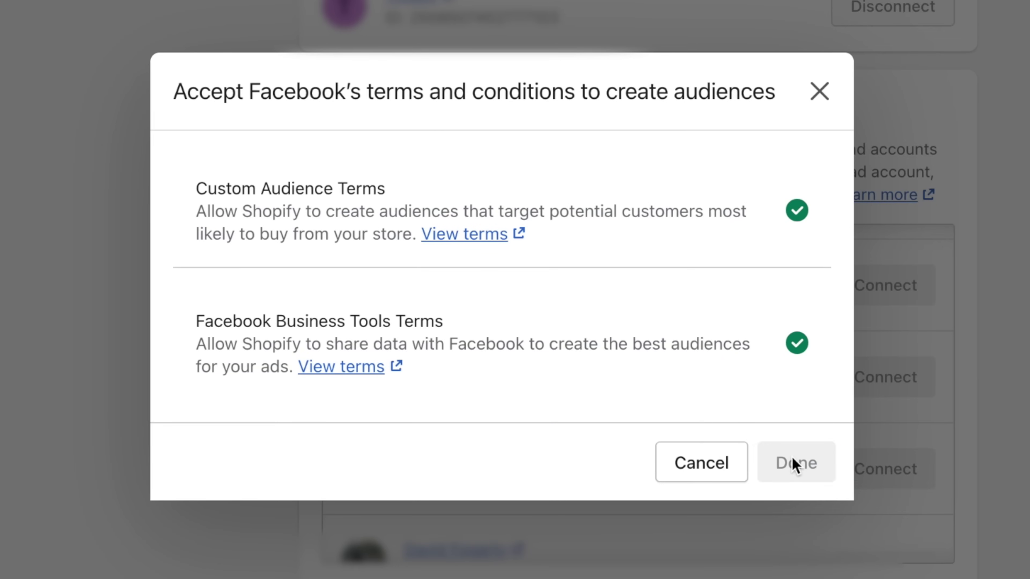
Connect a Facebook Page and enable customer data sharing in the Facebook Marketing setup
scroll(673, 433, down, 2)
click(707, 399)
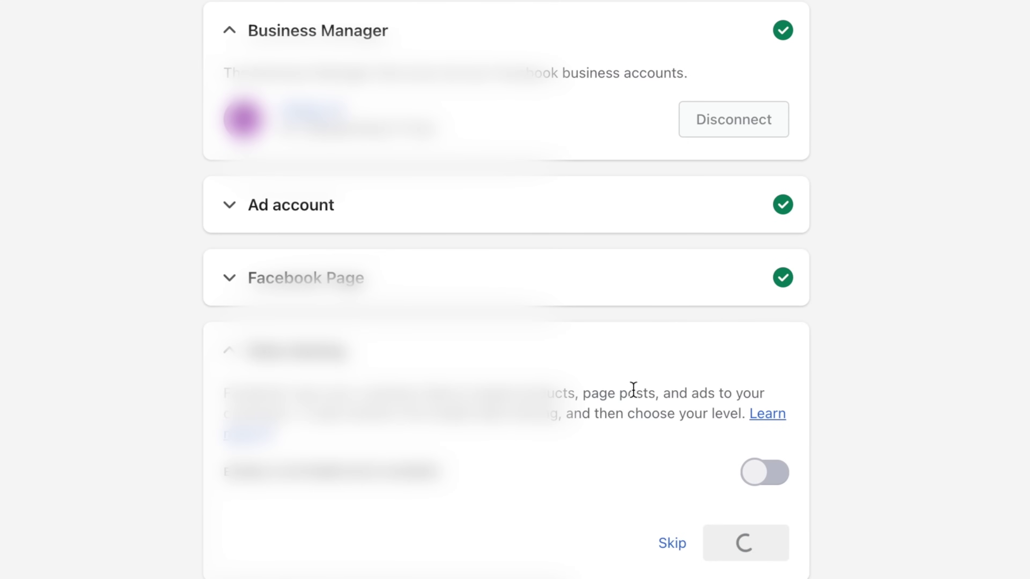
click(773, 473)
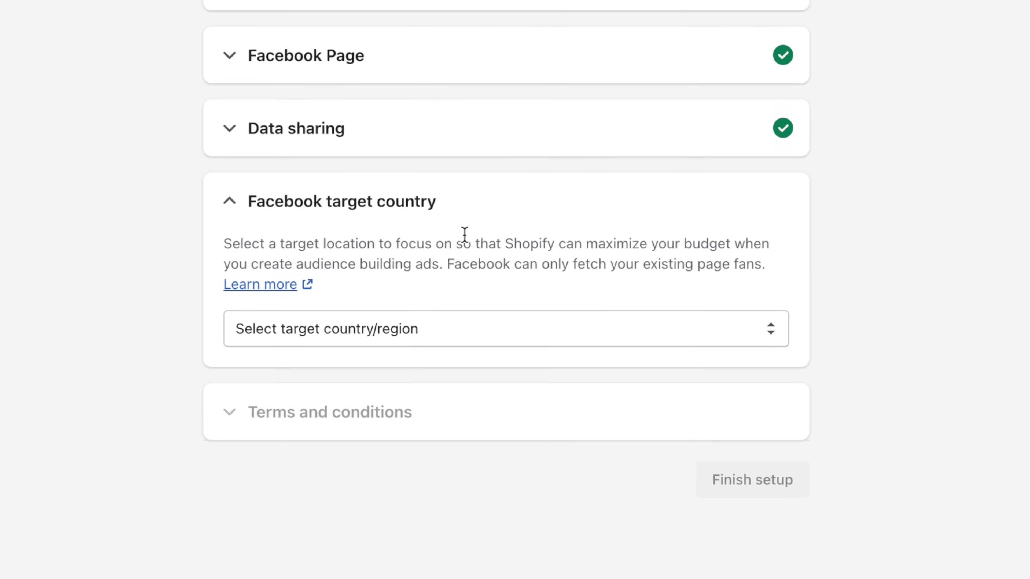
Choose the Facebook target country, accept the terms and conditions, and finish the Facebook Marketing setup
click(452, 332)
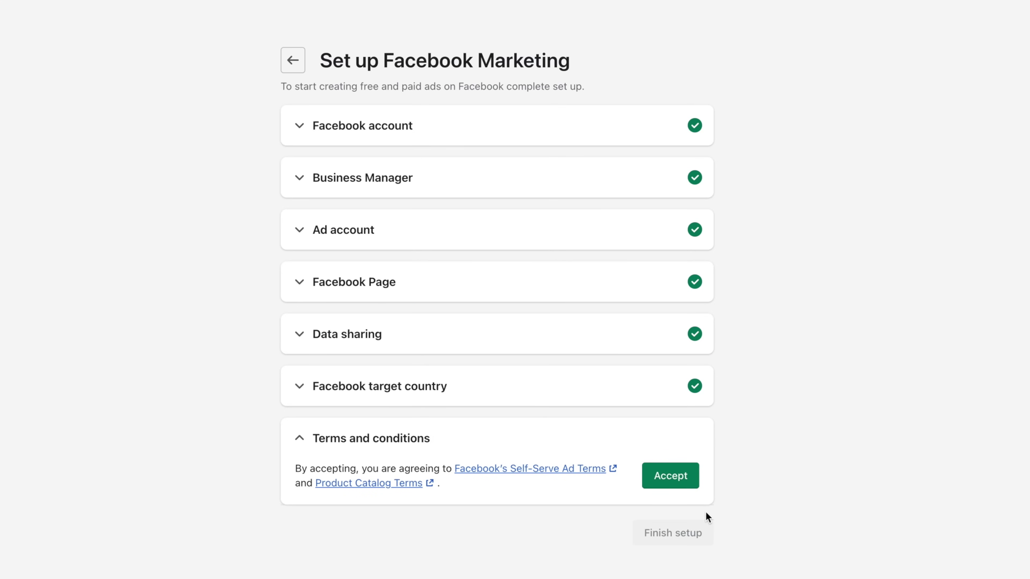
click(689, 483)
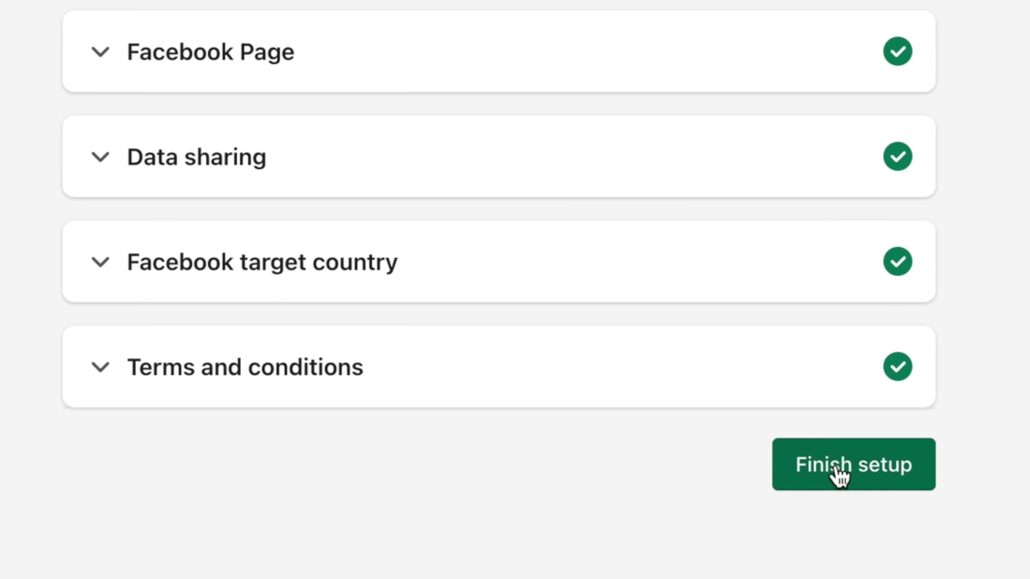
click(669, 490)
Create a new Facebook Pixel in the data sharing settings
scroll(352, 380, down, 5)
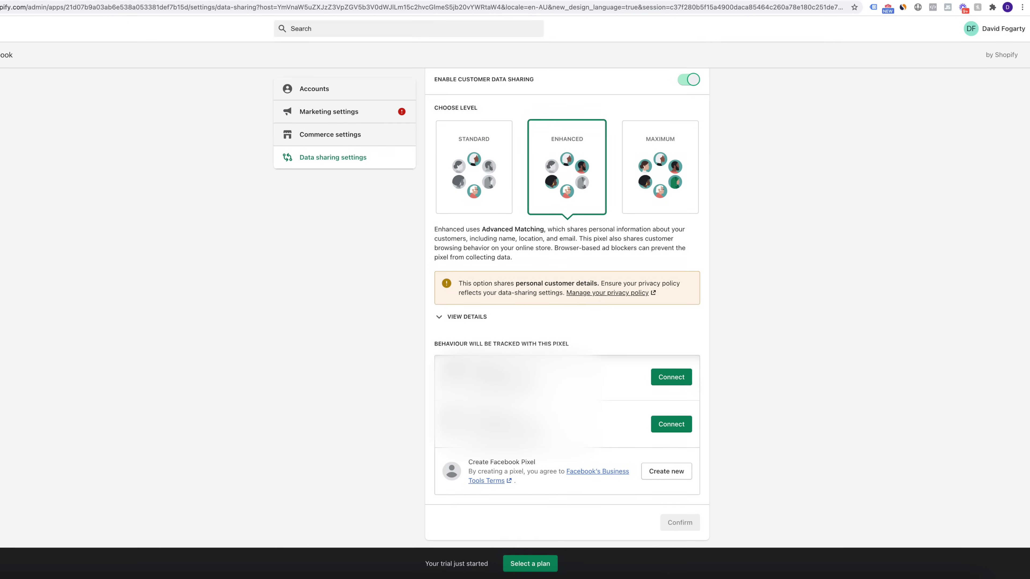
click(675, 474)
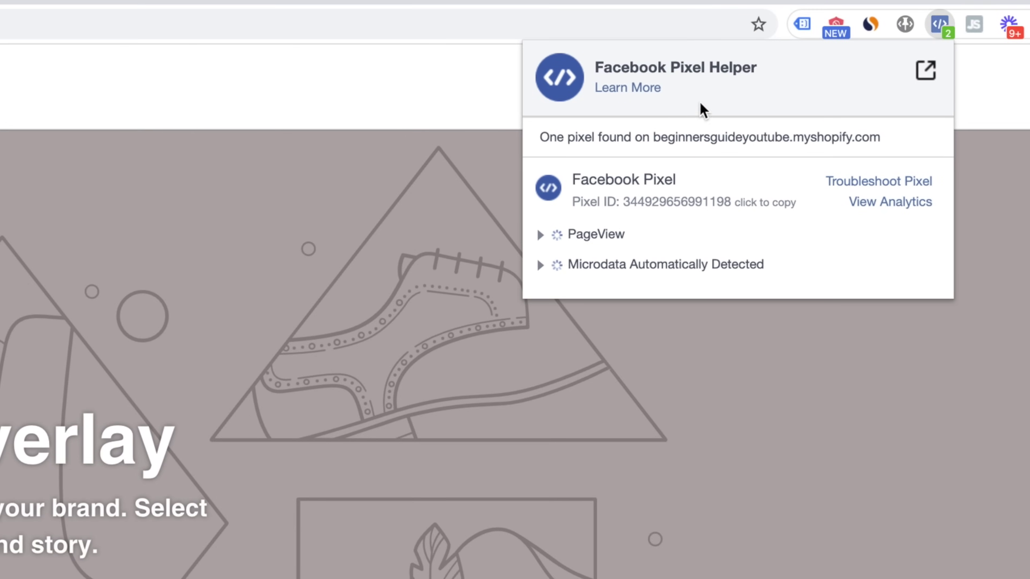
Inspect the store pixel's PageView event details in Facebook Pixel Helper
drag(604, 65, 770, 69)
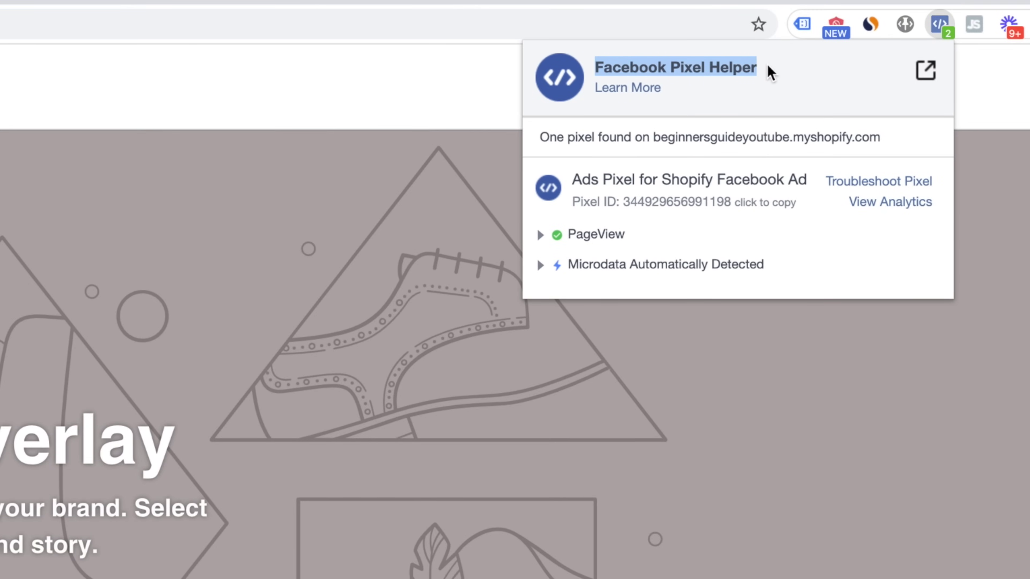
click(573, 237)
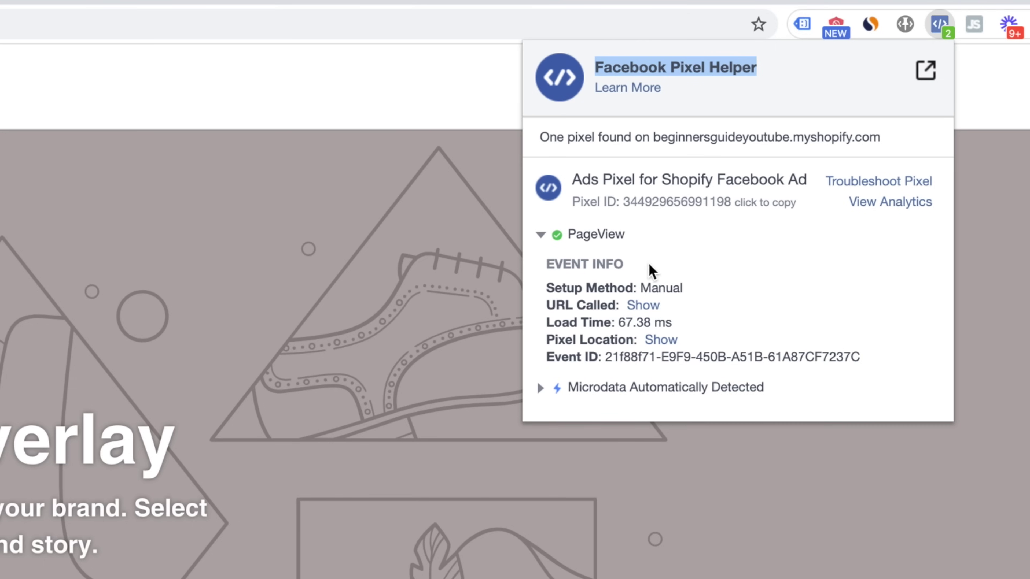
click(540, 238)
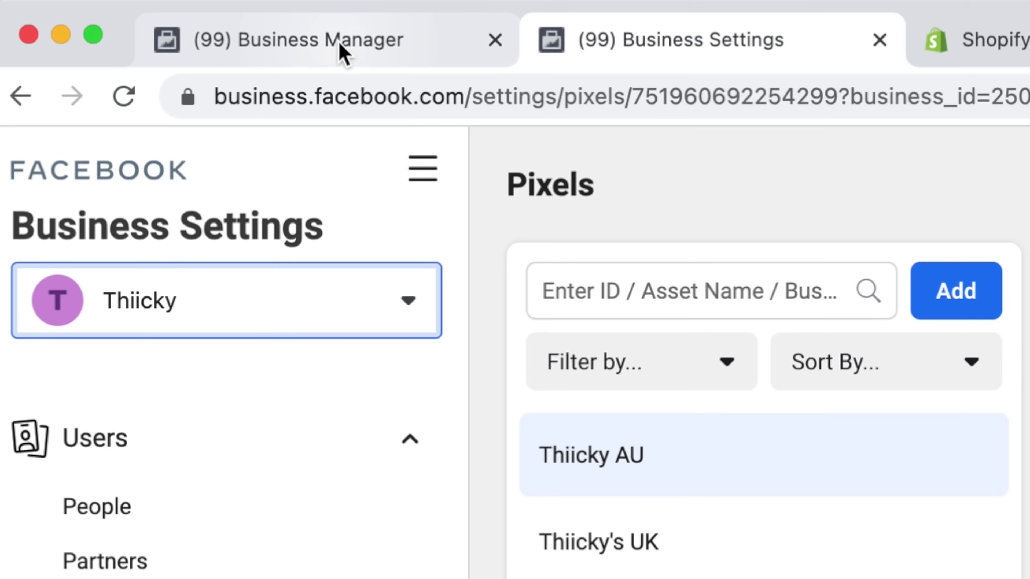
Switch to Facebook Business Manager's home page and open the Beginners Guide To Facebook ad account in Ads Manager
click(343, 50)
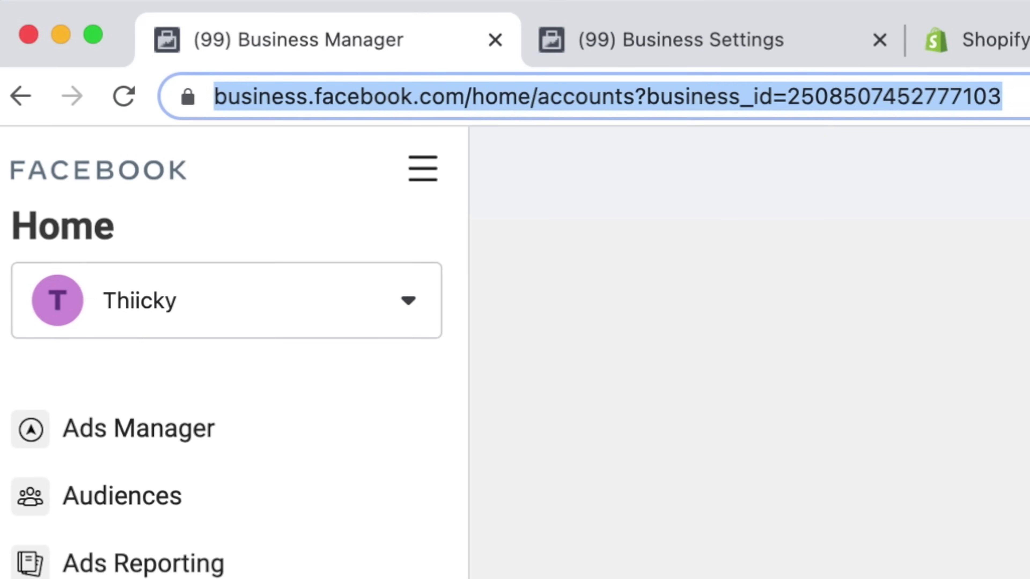
key(Return)
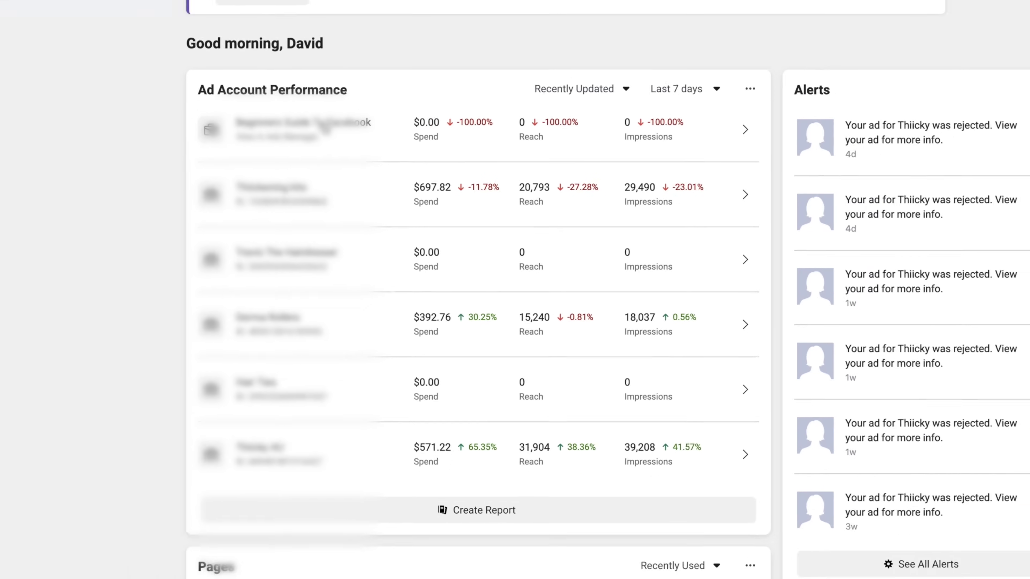
click(325, 122)
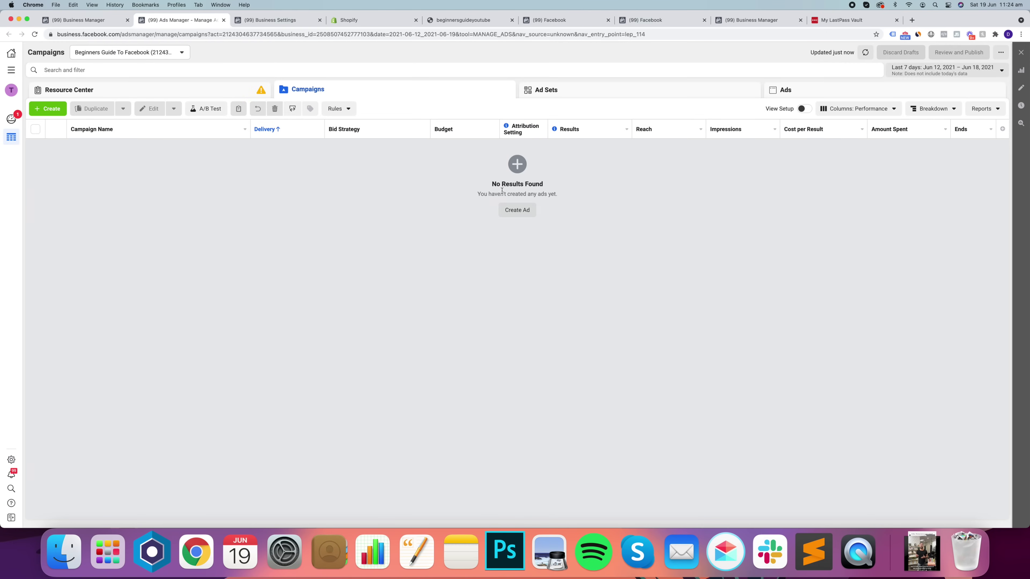
Start a new ad campaign with Conversions as its objective
click(517, 210)
click(614, 270)
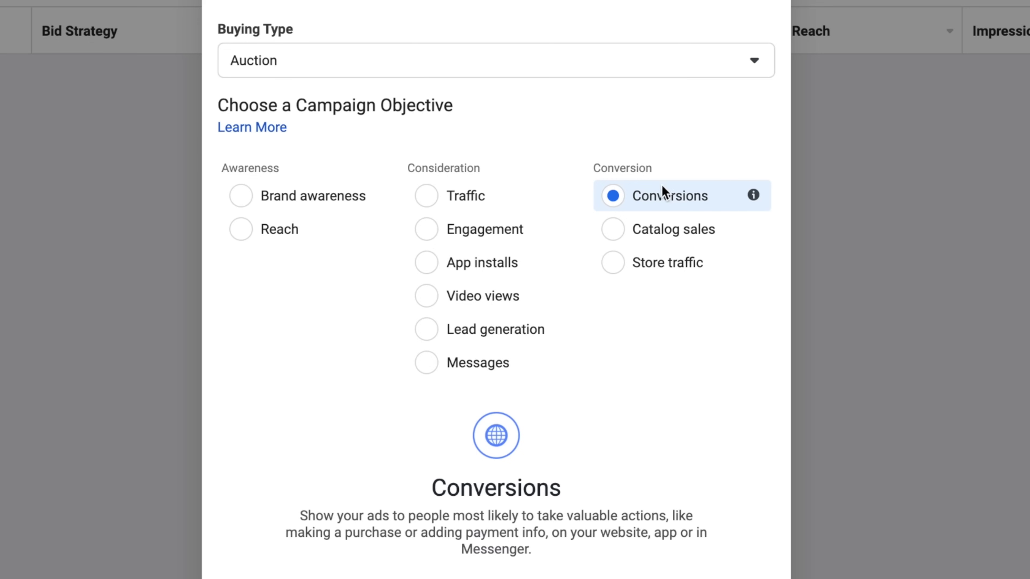
mouse_move(681, 187)
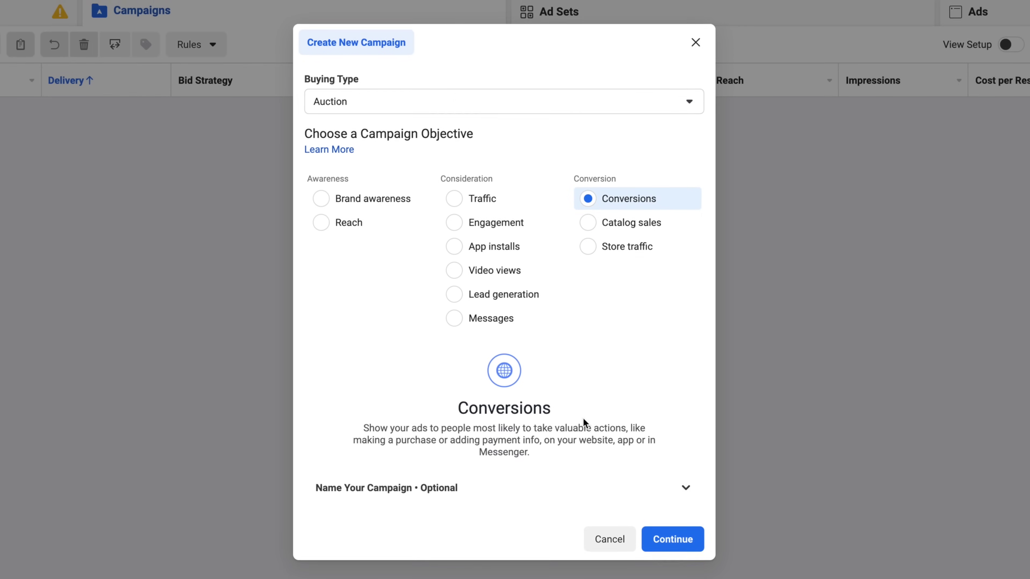
Name the campaign "1 - Conversions - Thiicky Content" and its ad set "Broad"
click(679, 485)
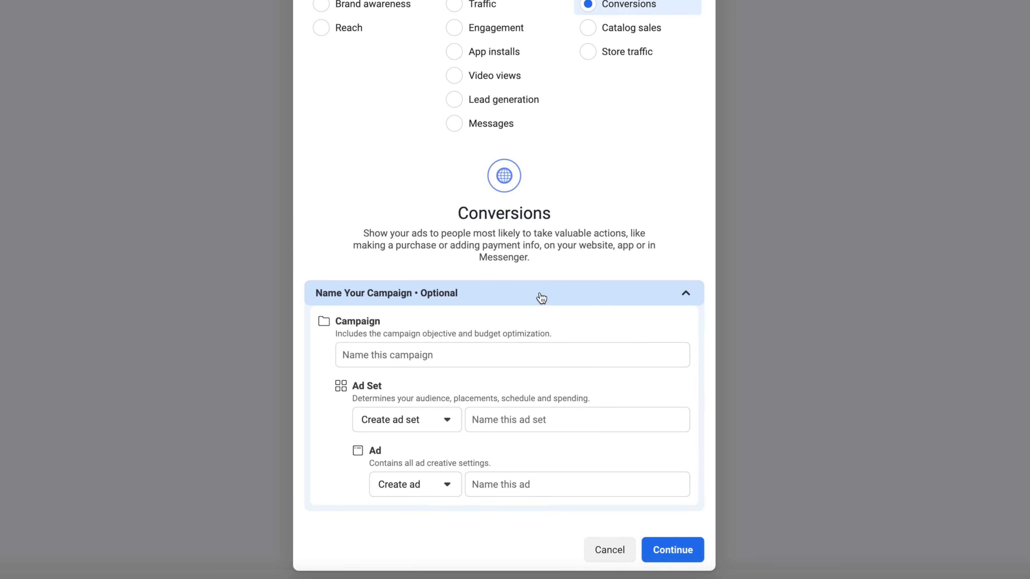
click(532, 355)
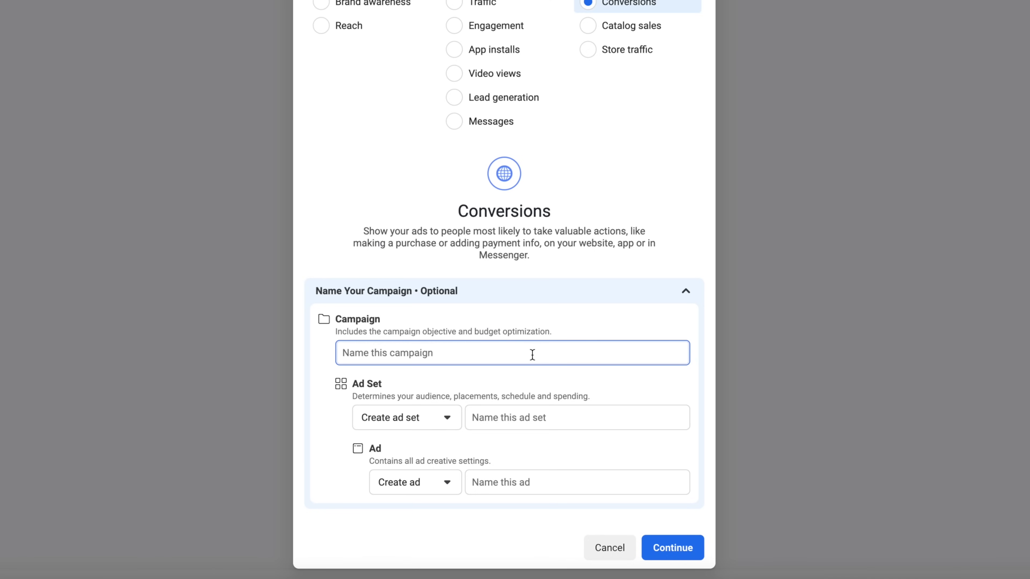
text(1 - Conversions - Thi)
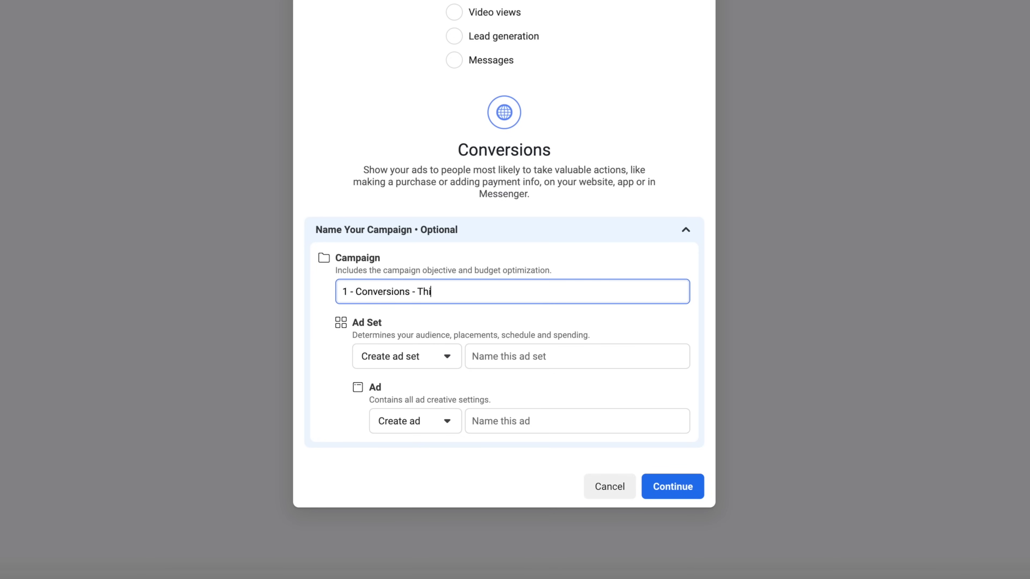
text(ent)
click(568, 356)
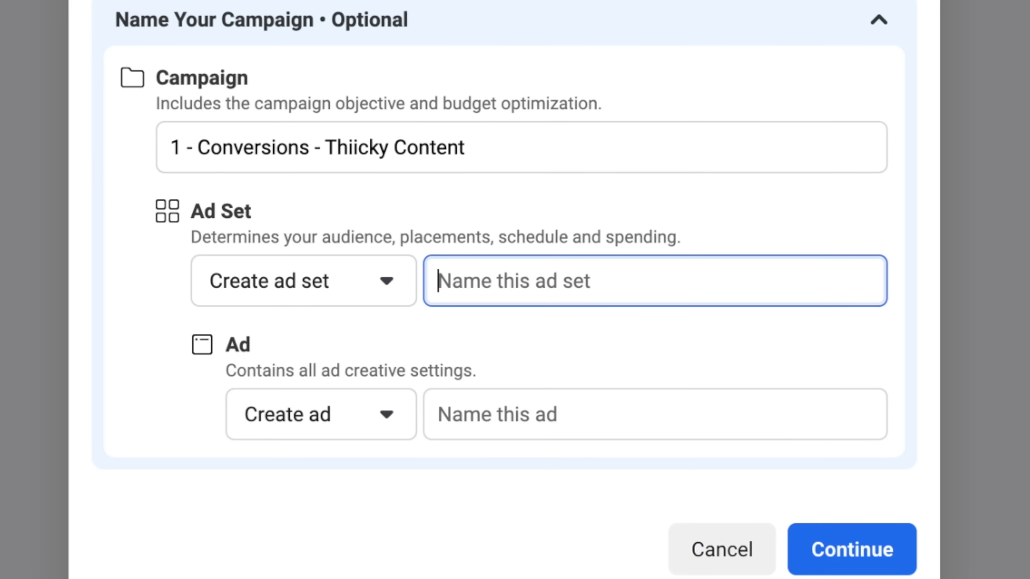
text(Broad)
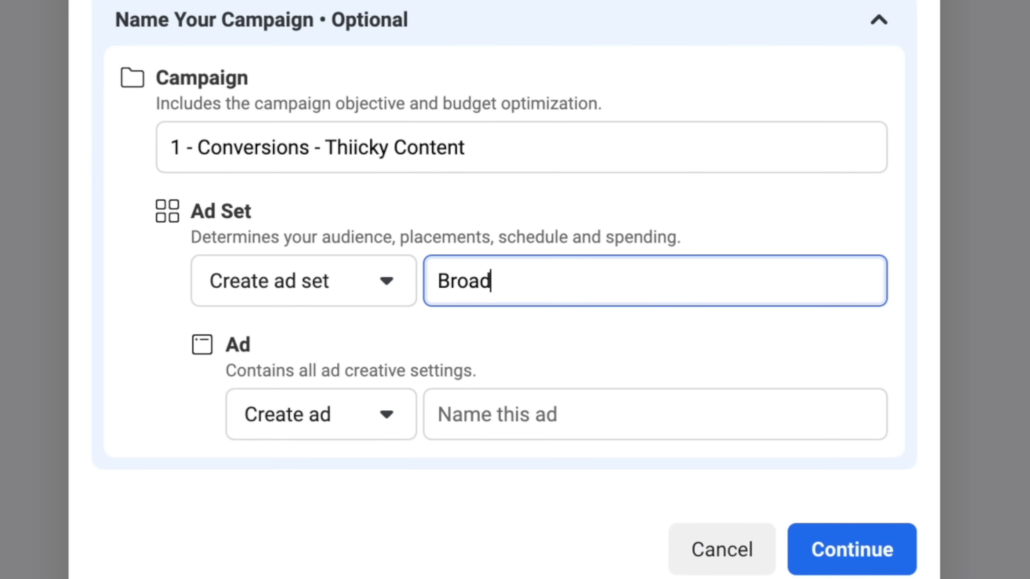
Name the ad "Interview hairdresser" and create the campaign draft
click(657, 421)
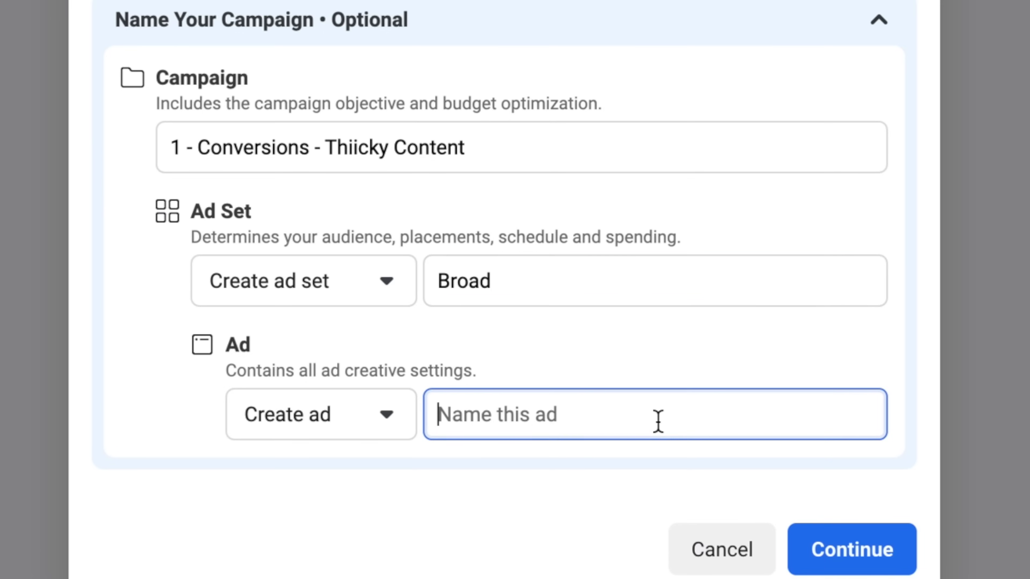
text(Interview Haridresse)
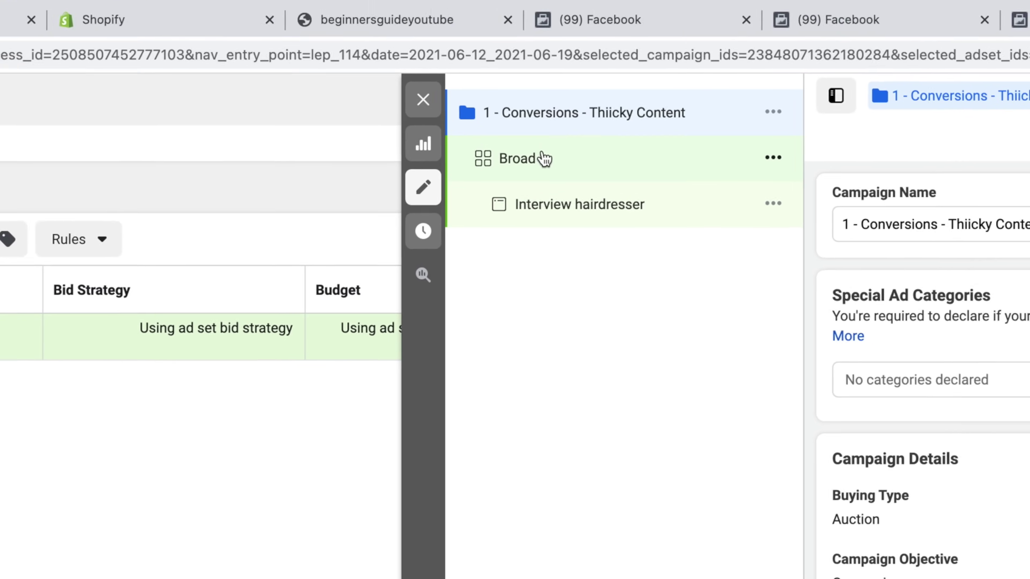
Open the Broad ad set, select the Thiicky AU pixel and set the conversion event to Purchase
click(535, 134)
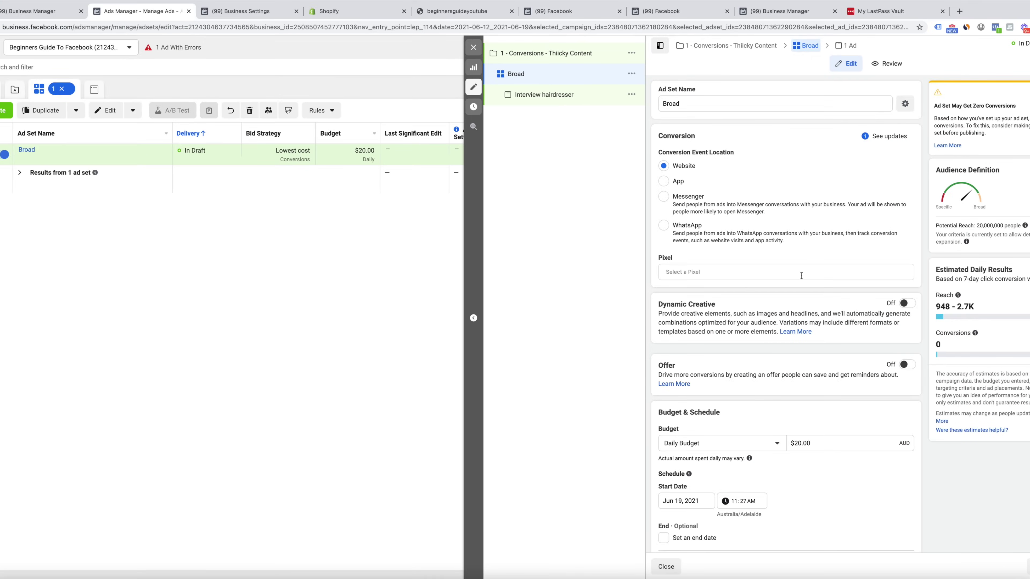
click(801, 275)
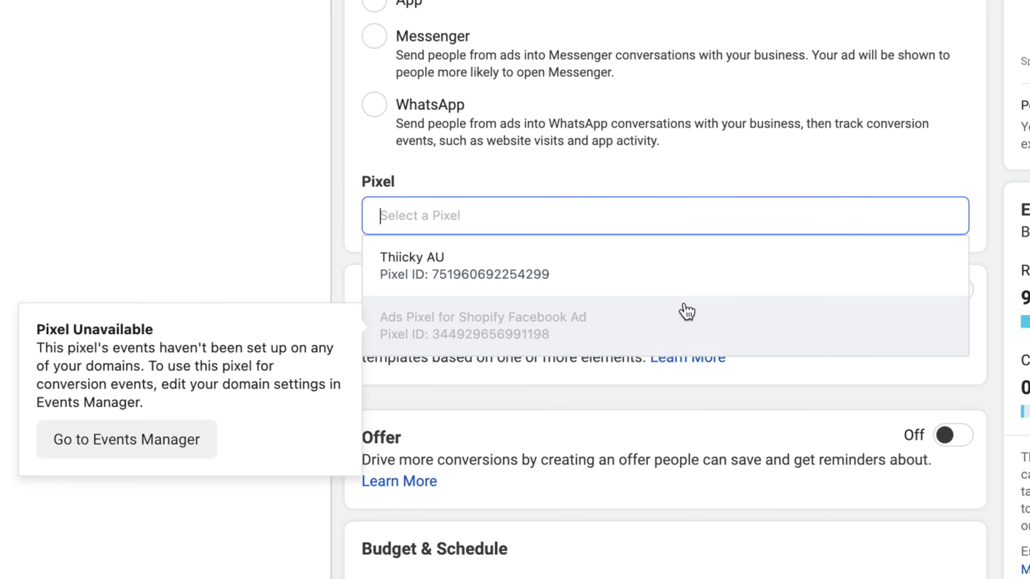
click(740, 249)
click(226, 195)
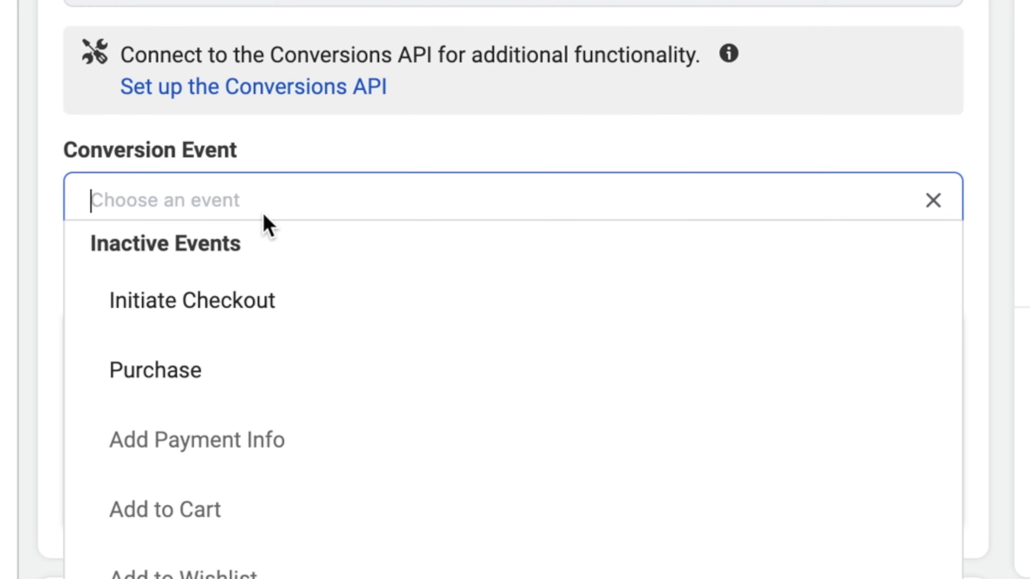
click(425, 379)
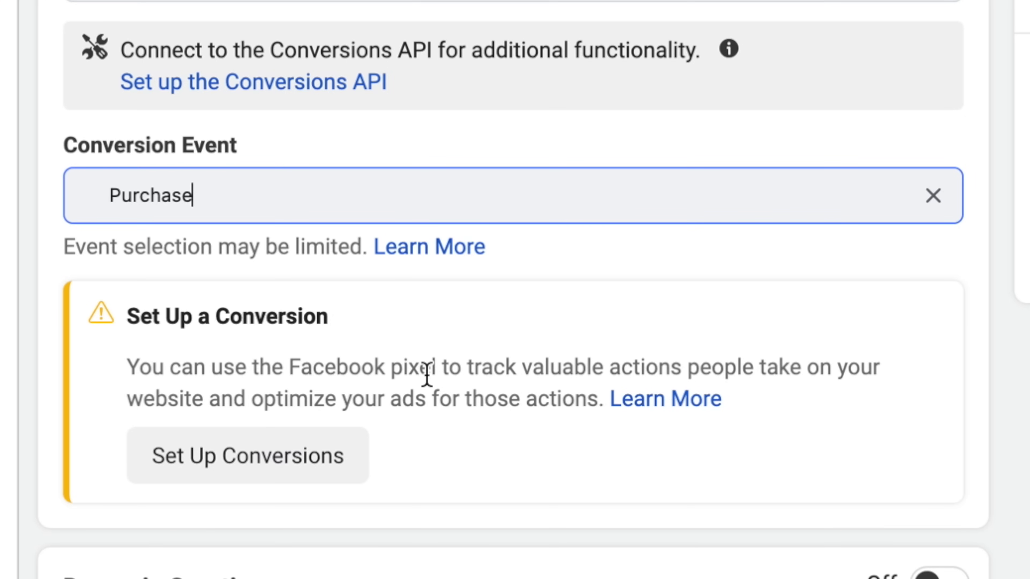
Set the Broad ad set's daily budget to $100.00 AUD
scroll(427, 375, down, 20)
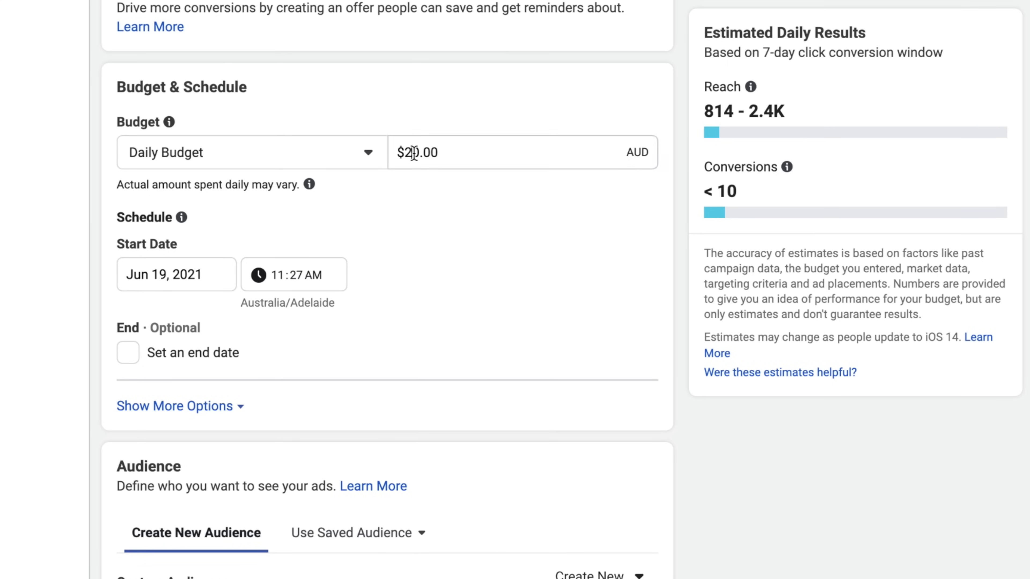
click(413, 153)
key(BackSpace)
text(100.00)
double_click(474, 214)
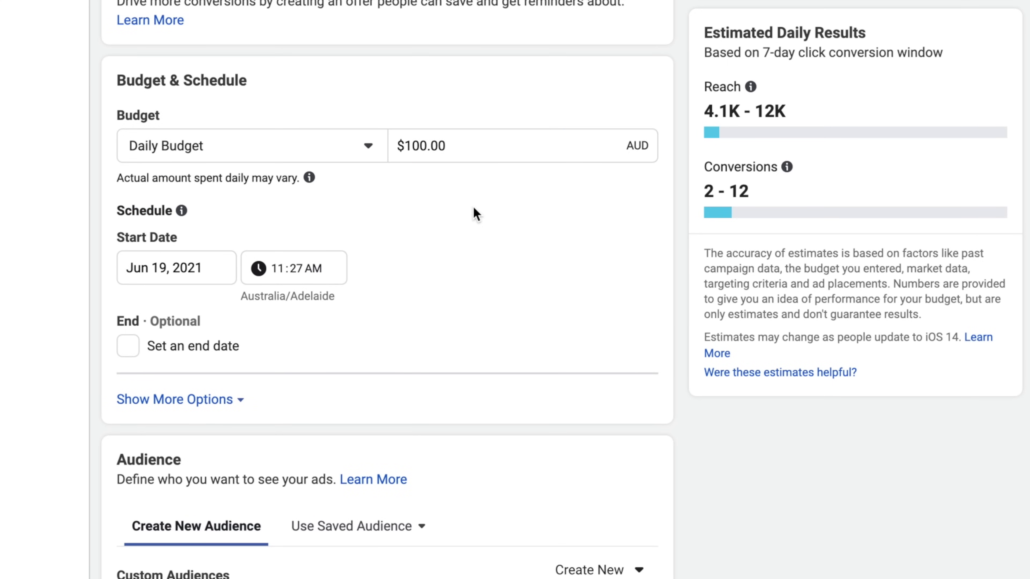
Review the ad set's audience settings for location, age, gender, detailed targeting and languages
scroll(475, 214, down, 10)
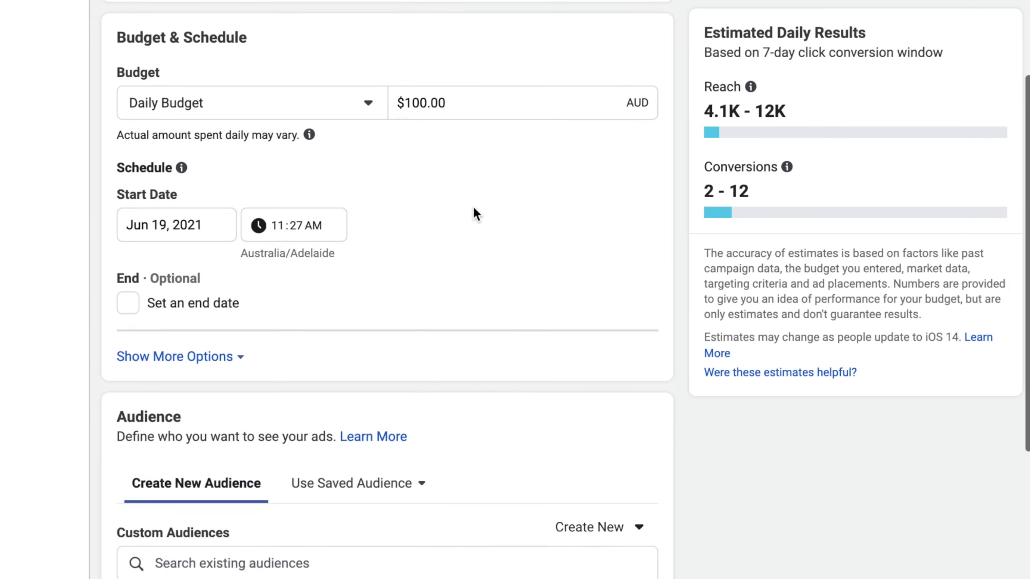
scroll(474, 213, down, 1)
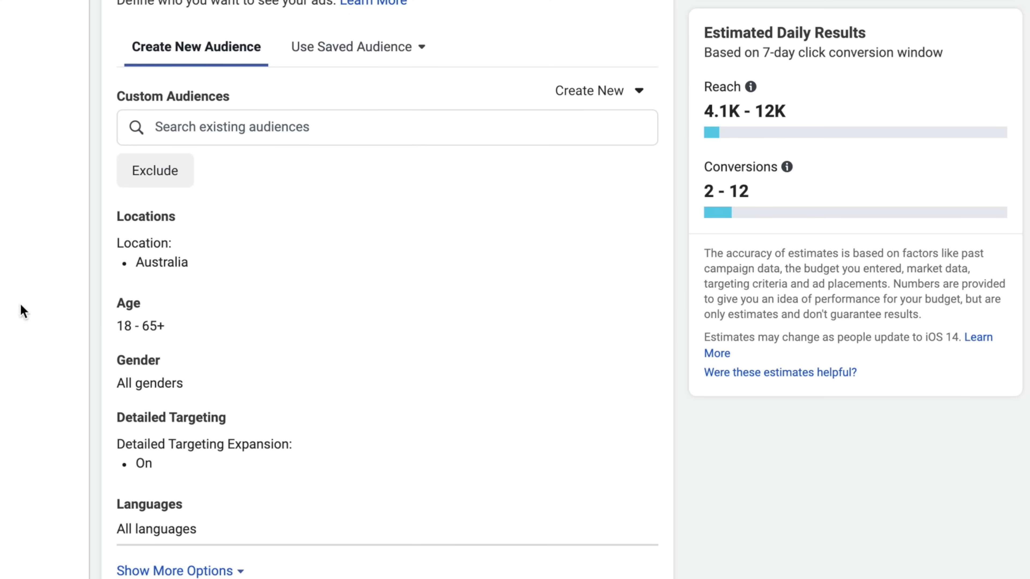
drag(123, 245, 174, 247)
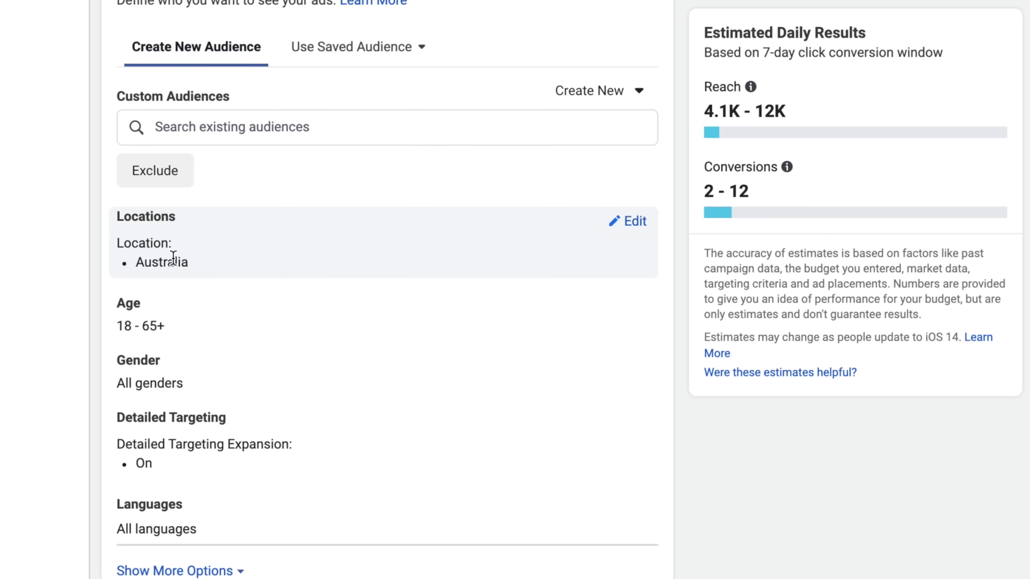
double_click(174, 259)
drag(120, 324, 182, 333)
click(183, 333)
scroll(194, 327, down, 2)
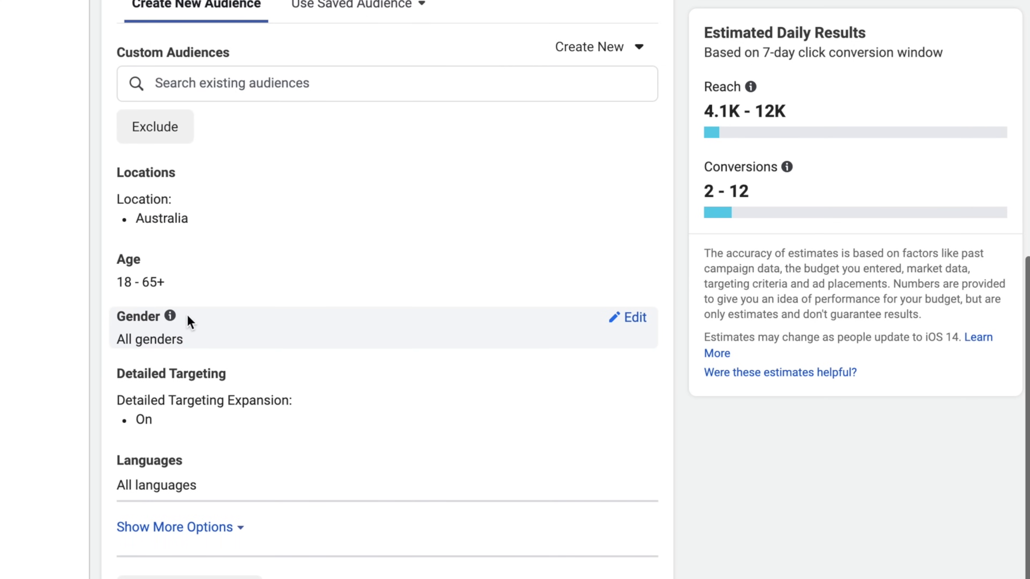
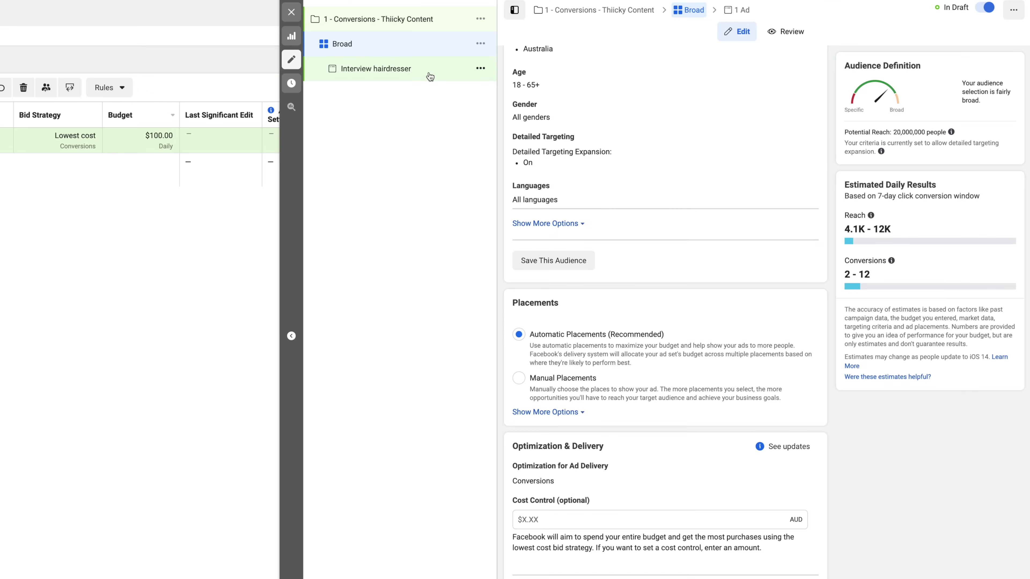
Open the Interview hairdresser ad and set its Instagram account to thiickyofficial
click(432, 75)
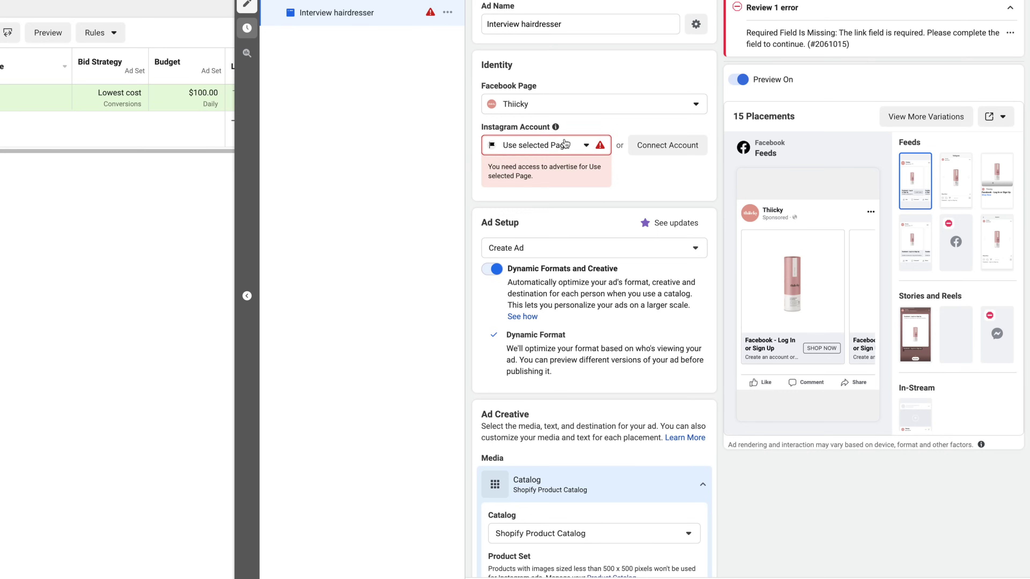
click(243, 192)
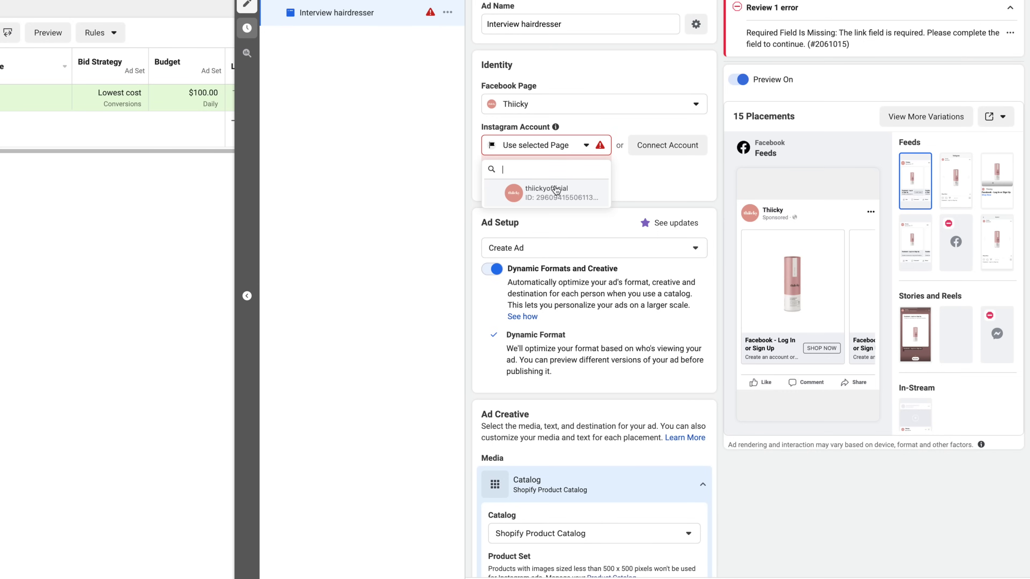
click(555, 190)
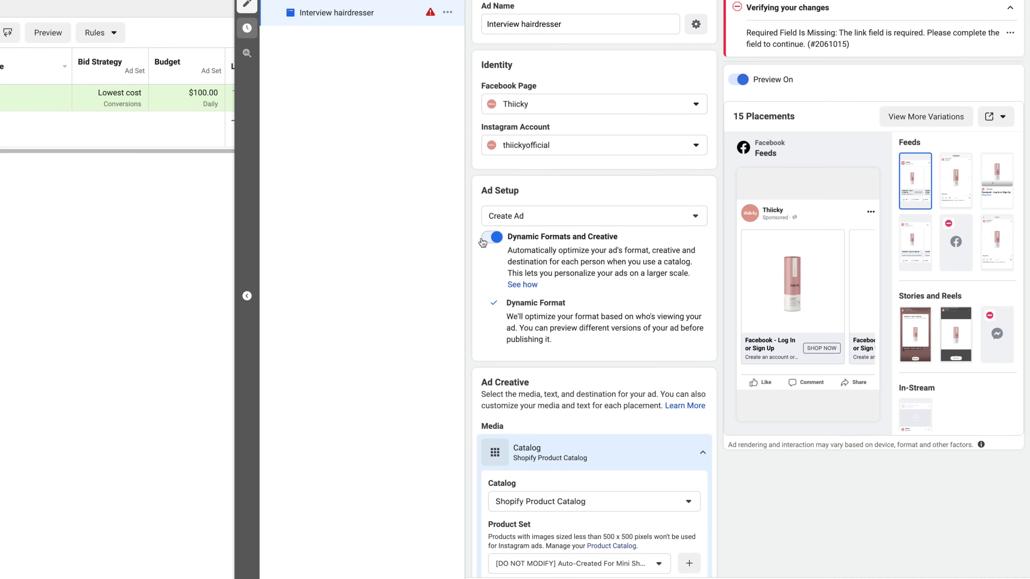
Turn off Dynamic Formats and Creative and set the ad format to Single Image or Video
click(492, 237)
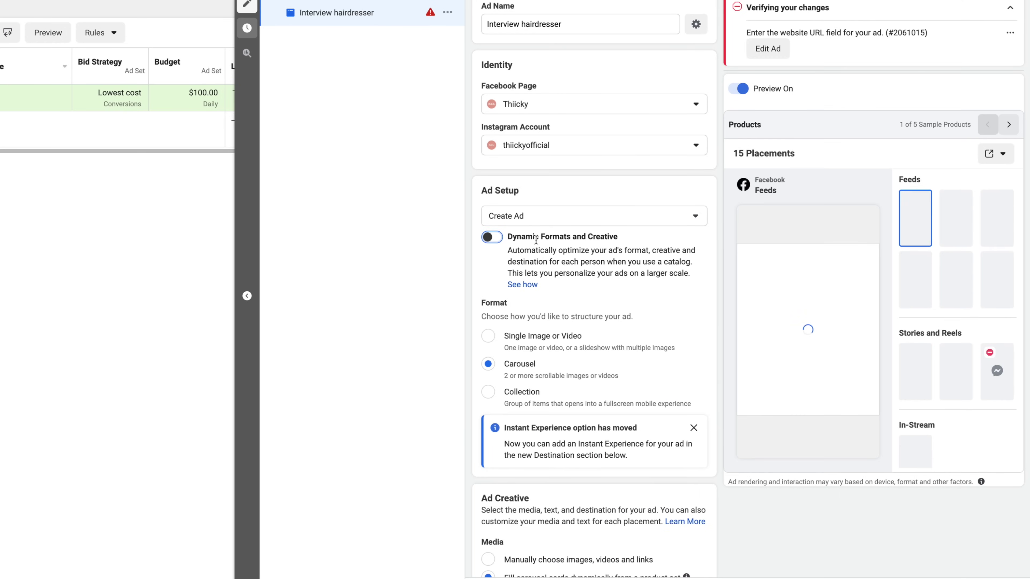
scroll(573, 256, down, 1)
scroll(573, 256, down, 1)
click(488, 280)
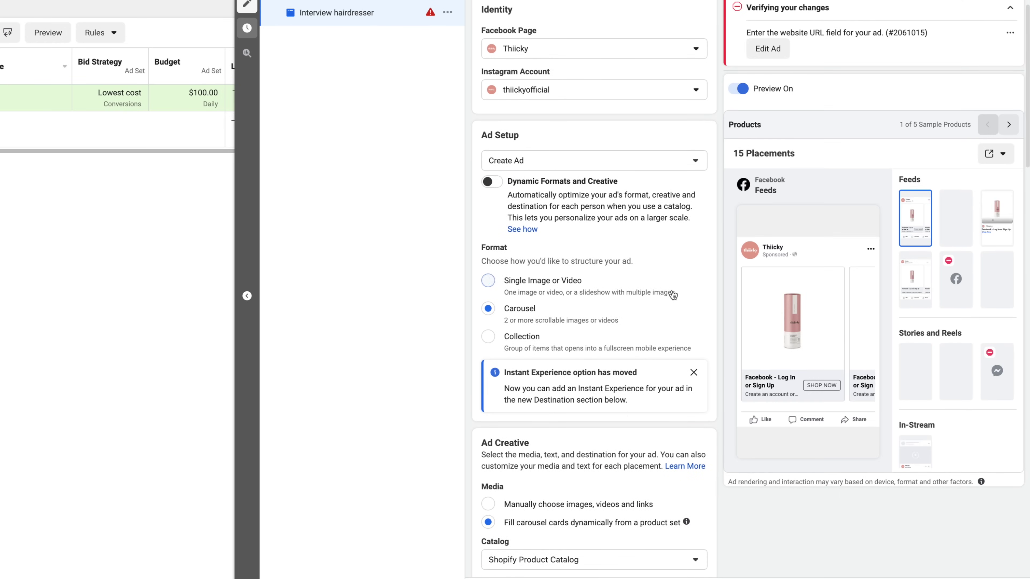
Add the video "Thiicky Kit - Text Video_D2.mp4" as the ad's media and open the primary text for editing
scroll(680, 320, down, 5)
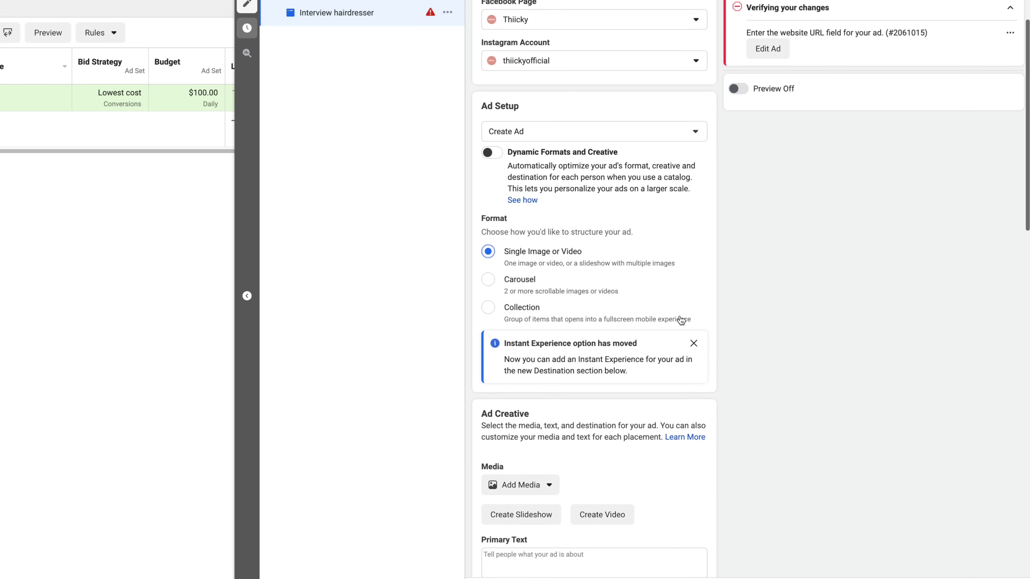
scroll(673, 317, down, 2)
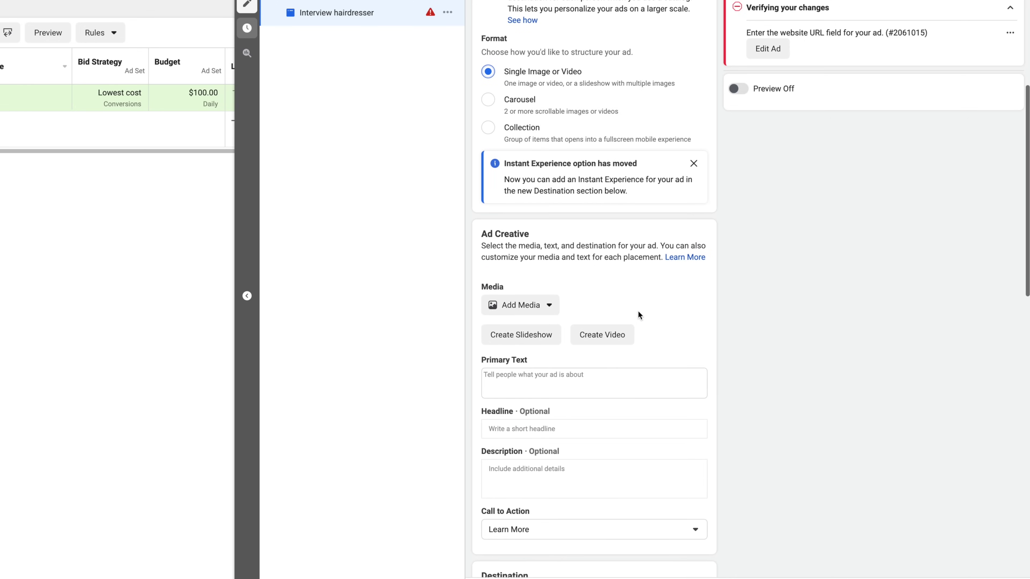
click(541, 304)
click(527, 349)
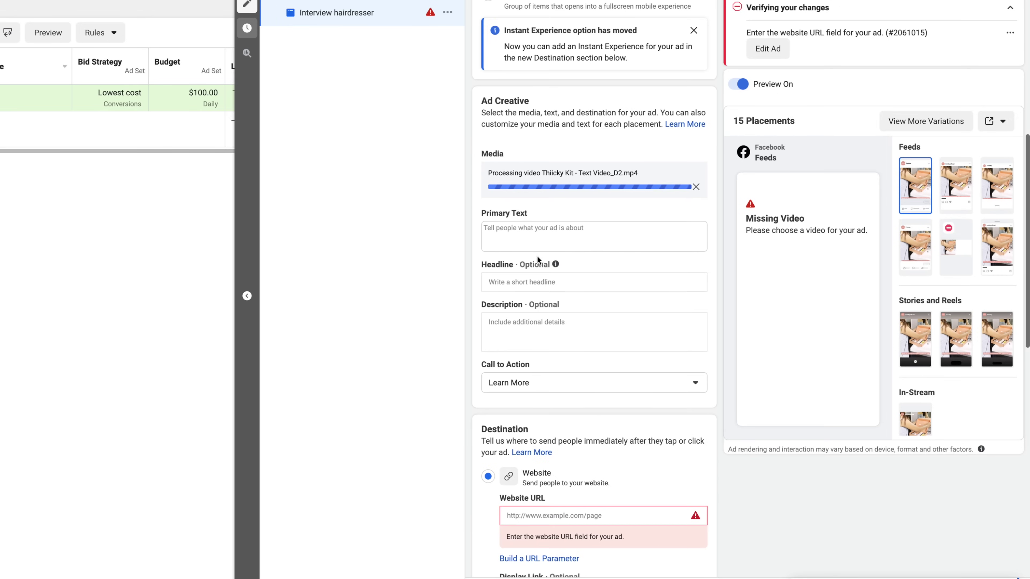
click(546, 236)
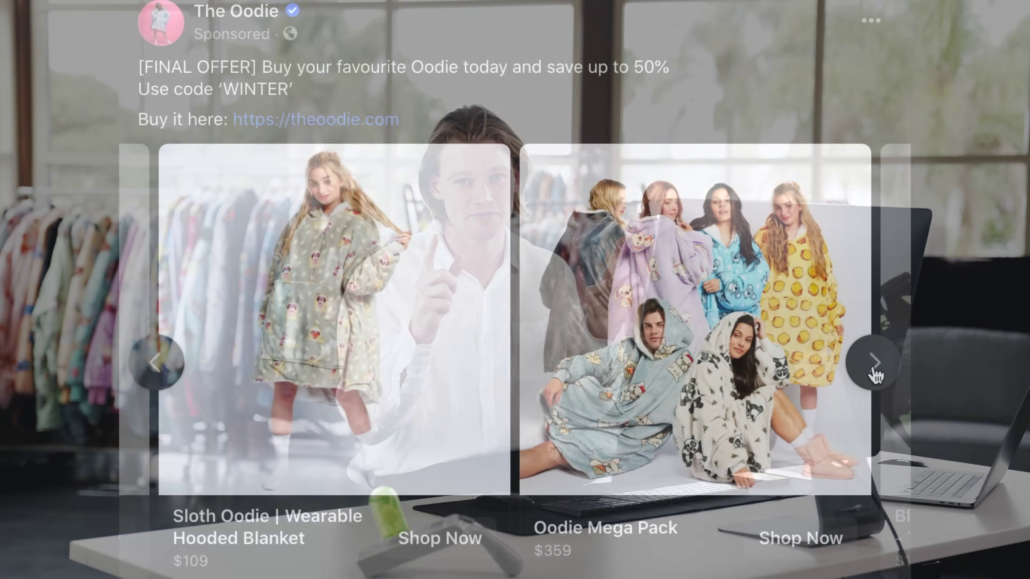
Browse the product cards in The Oodie's sponsored carousel ad as an example
click(874, 369)
click(874, 369)
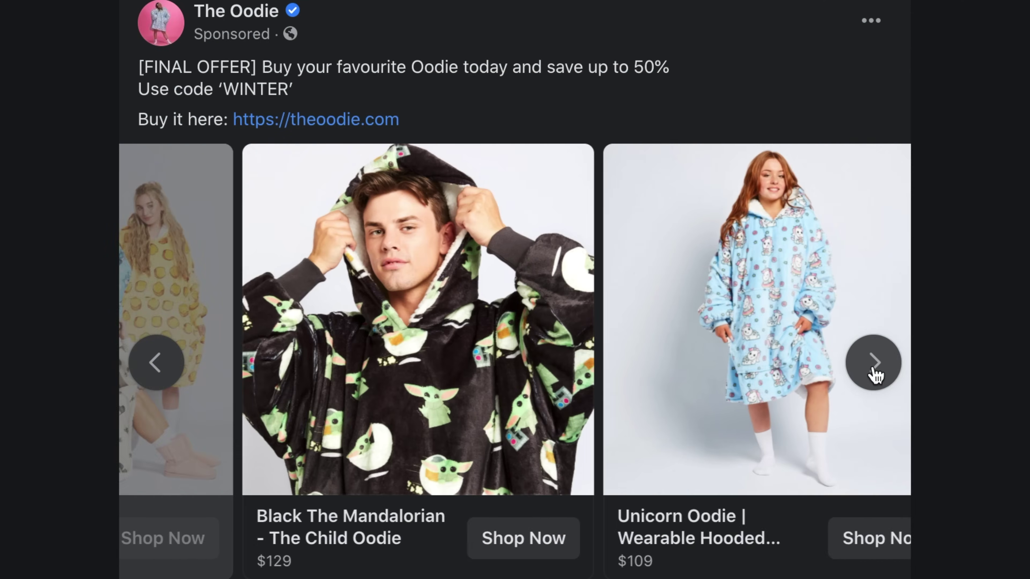
click(874, 369)
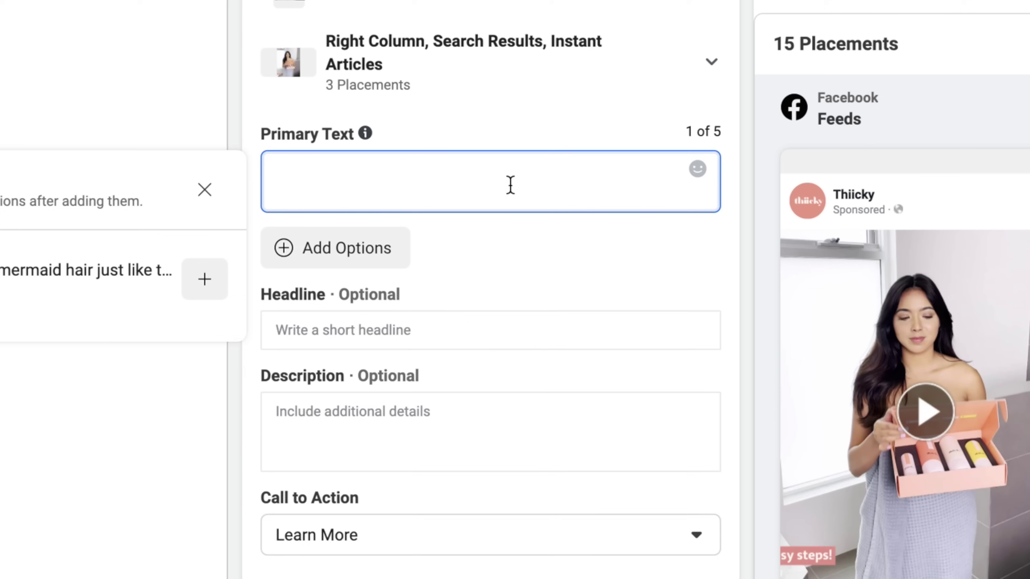
Write primary text "Premium hair thickening kits formulated in Australia... 4 simple steps. Guaranteed thickness.", headline "Australia's Favourite Hair Accessory Is On Sale!" and a Thiicky description
text(Premium hair thickening kits formulated in Australia...  4 simple steps. Guaranteed thickness.)
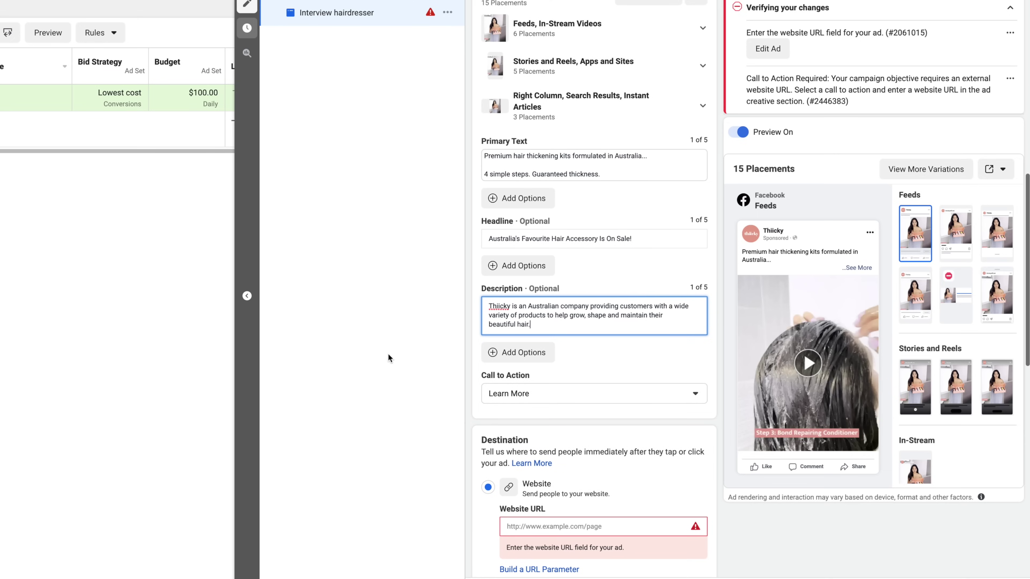
click(388, 355)
Set the ad's call to action to Shop Now
scroll(652, 405, down, 2)
click(566, 313)
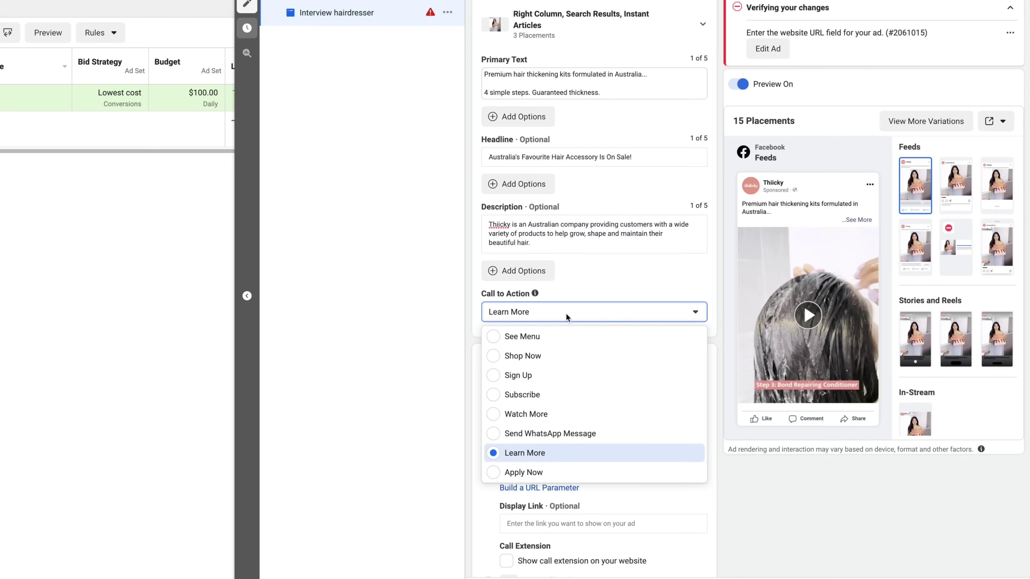
click(577, 352)
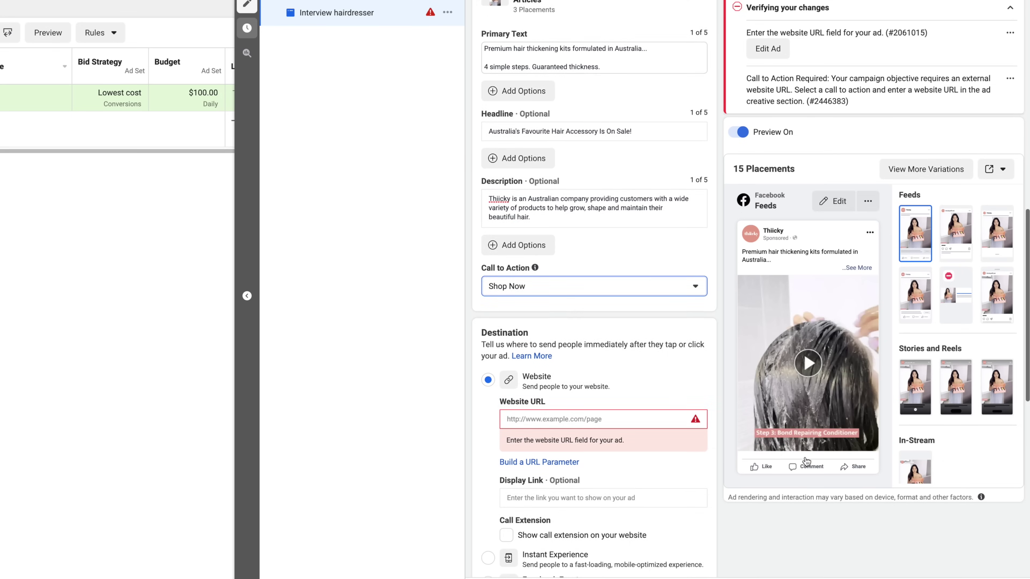
Enter the thiicky.com.au store address as the ad's website URL and publish the campaign
scroll(605, 406, down, 2)
click(604, 354)
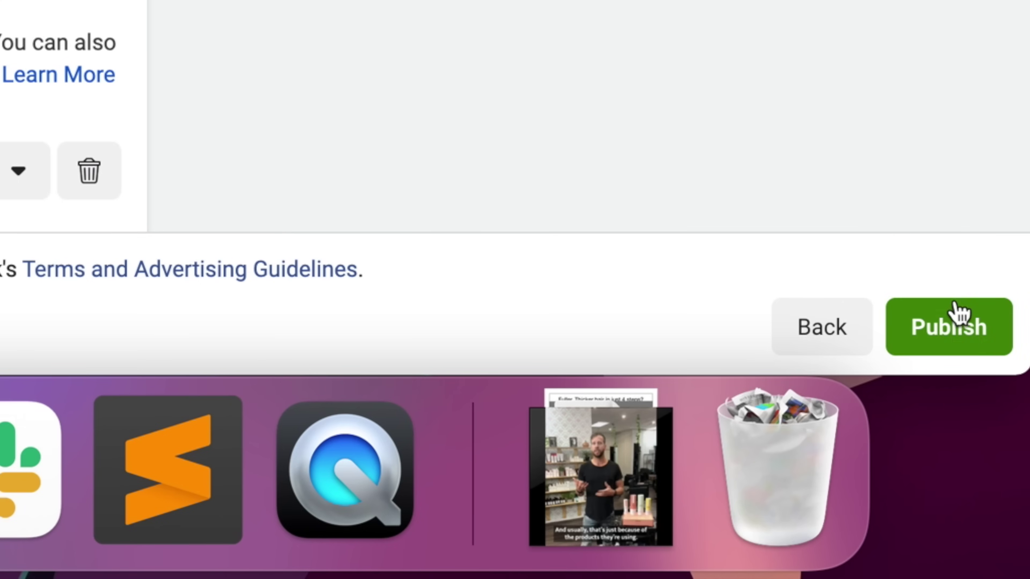
click(961, 329)
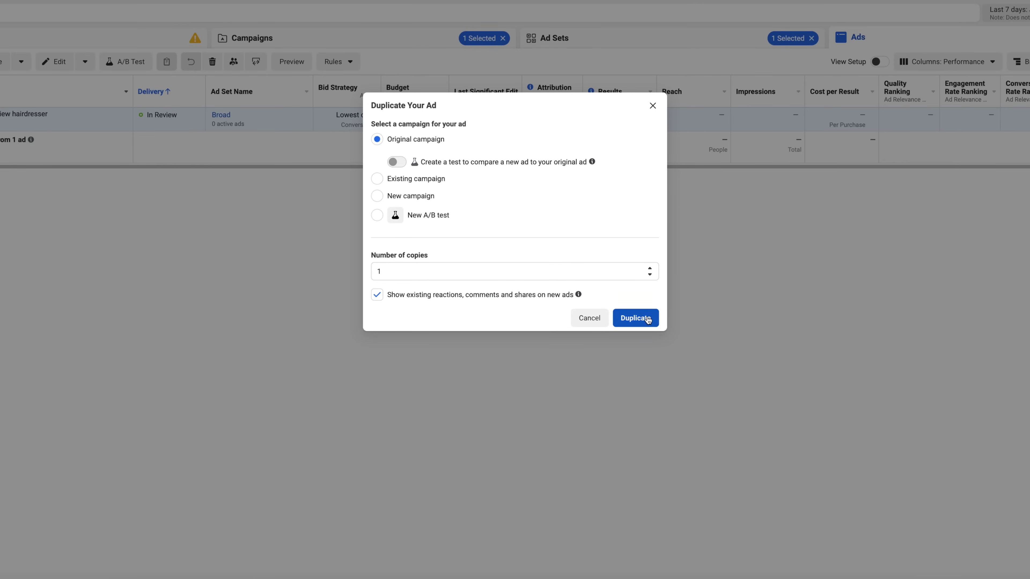
Duplicate the Interview hairdresser ad once in the original campaign and replace the copy's media with another video
click(647, 319)
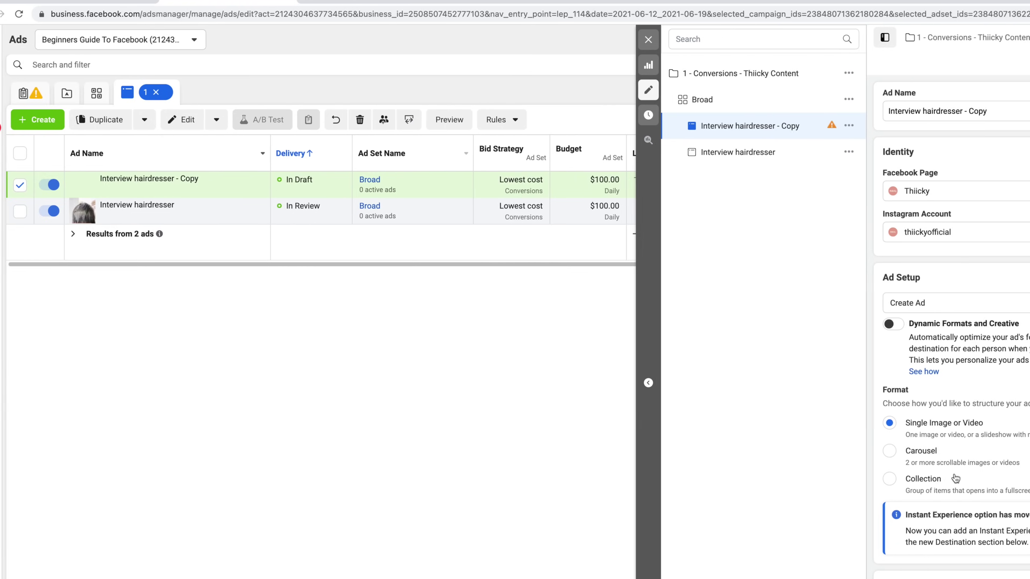
scroll(765, 471, down, 8)
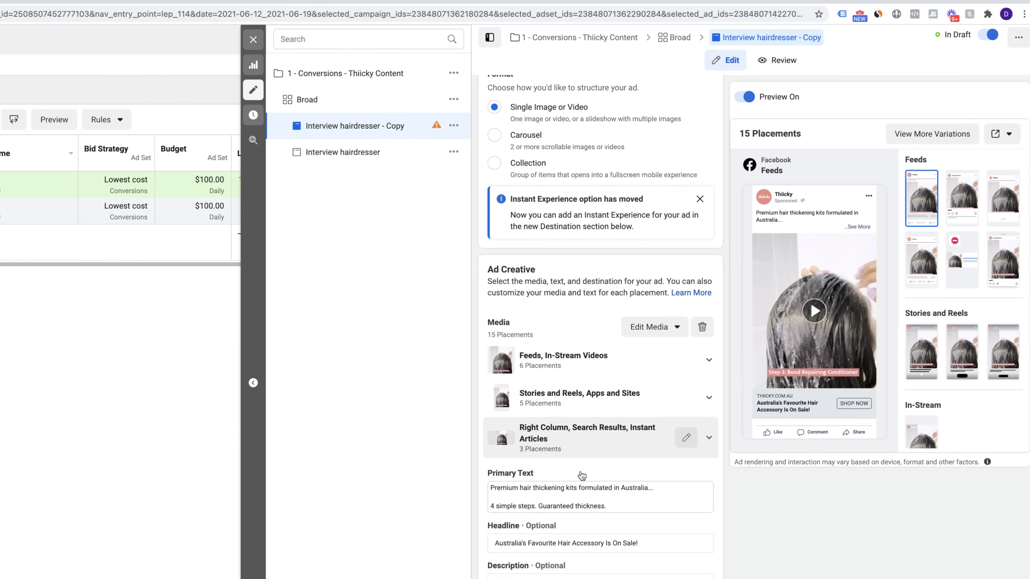
scroll(581, 471, down, 1)
click(702, 279)
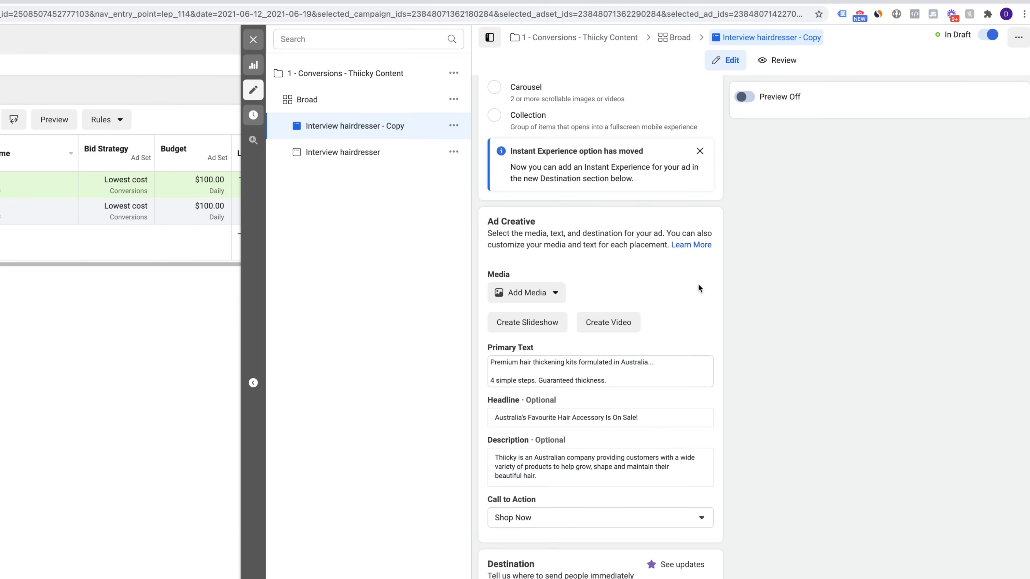
click(555, 299)
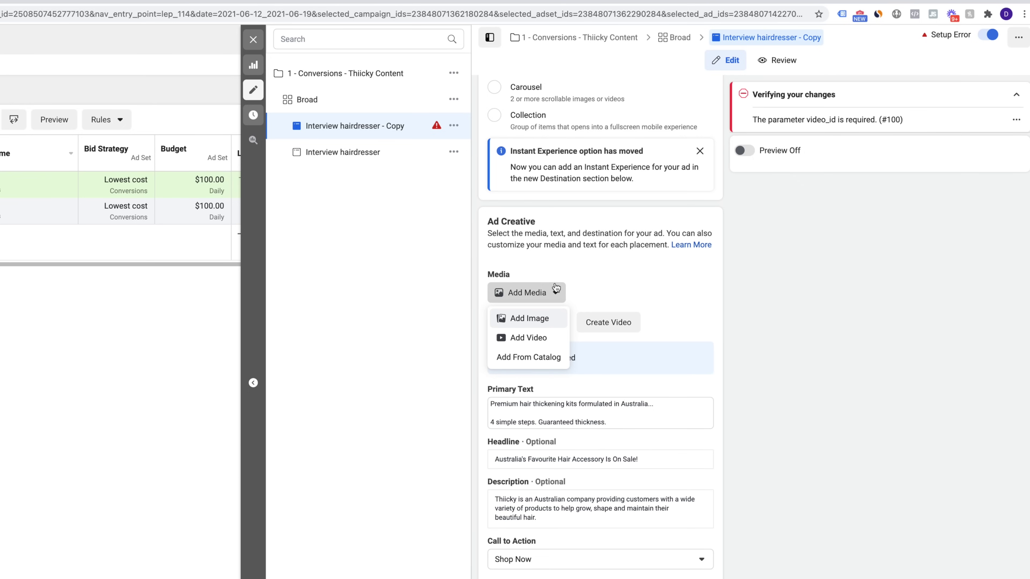
click(655, 394)
Rename the copied ad "At The Salon" and publish it
scroll(600, 284, down, 10)
scroll(585, 168, up, 20)
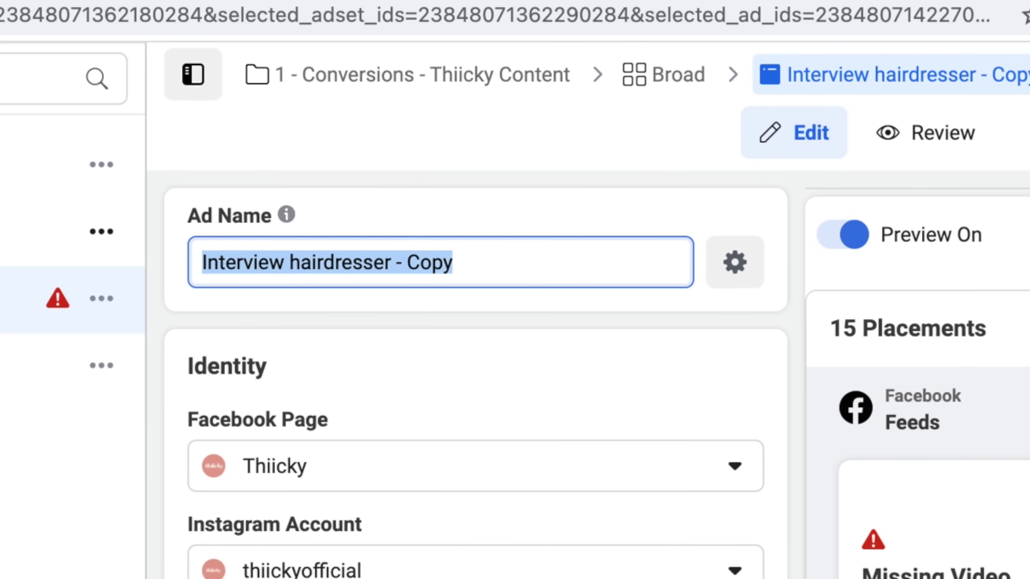
triple_click(559, 264)
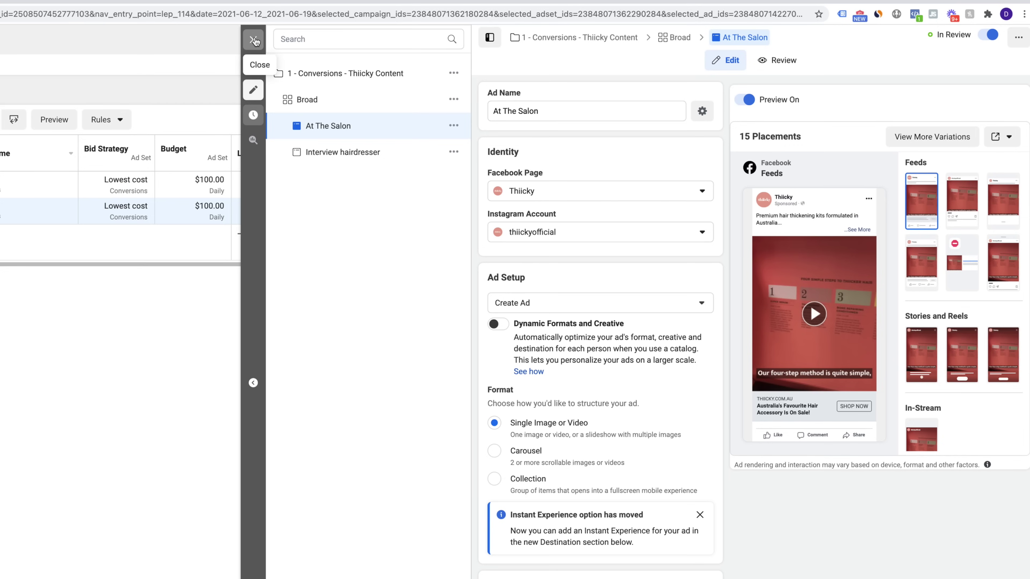
Close the ad editor and duplicate the At The Salon ad once in the original campaign
click(253, 40)
key(ctrl+d)
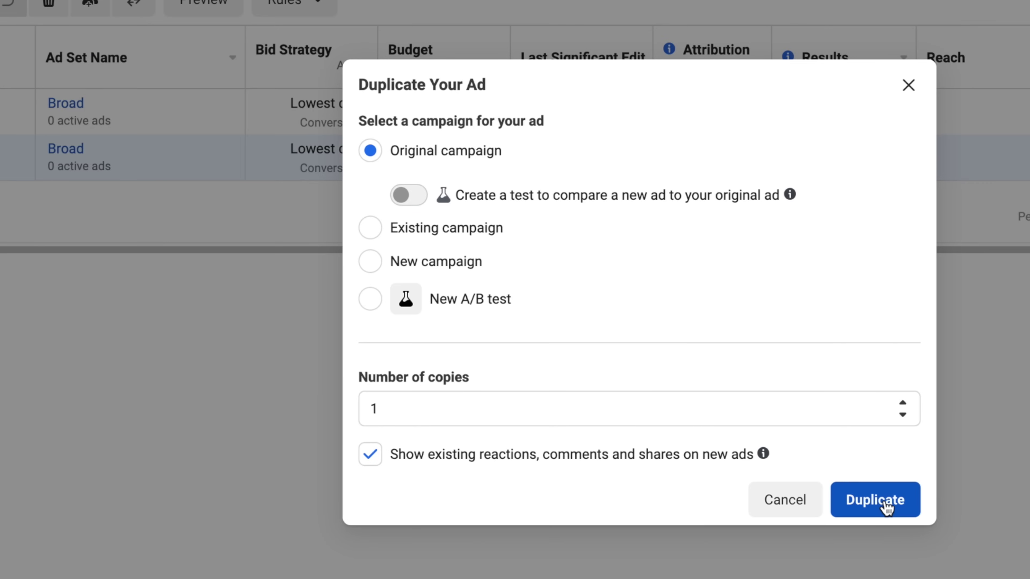
click(887, 507)
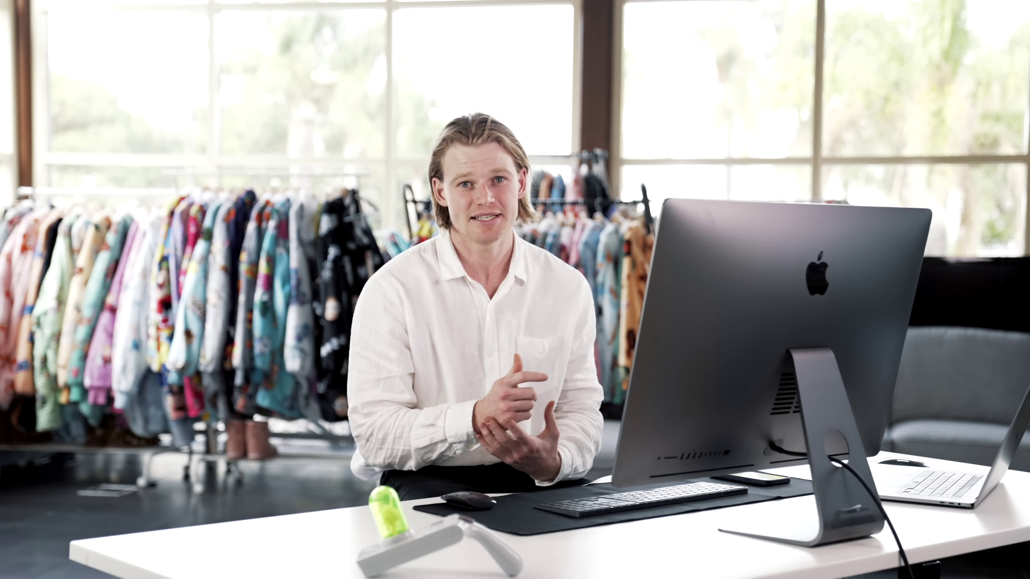